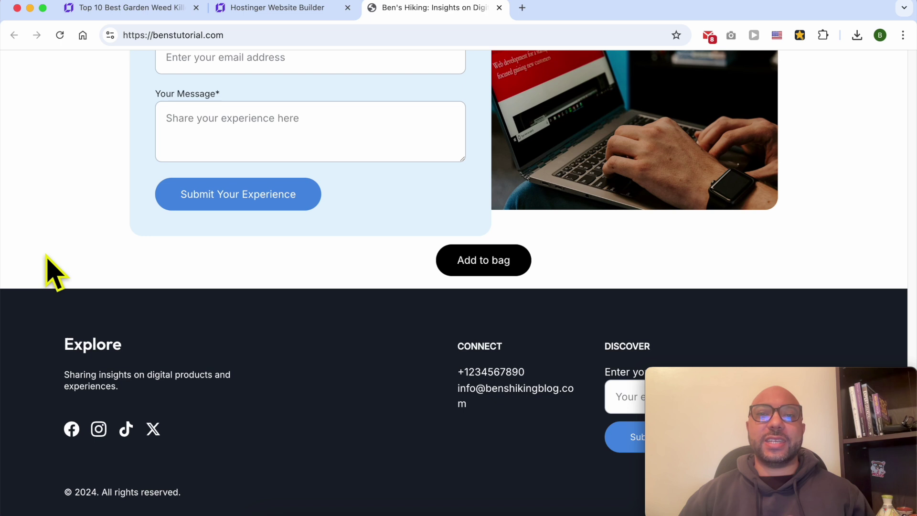
Add three Classic Caps ($54.00 total) to the live site's bag, then return to the post editor.
click(480, 264)
mouse_move(804, 382)
drag(804, 381, 163, 378)
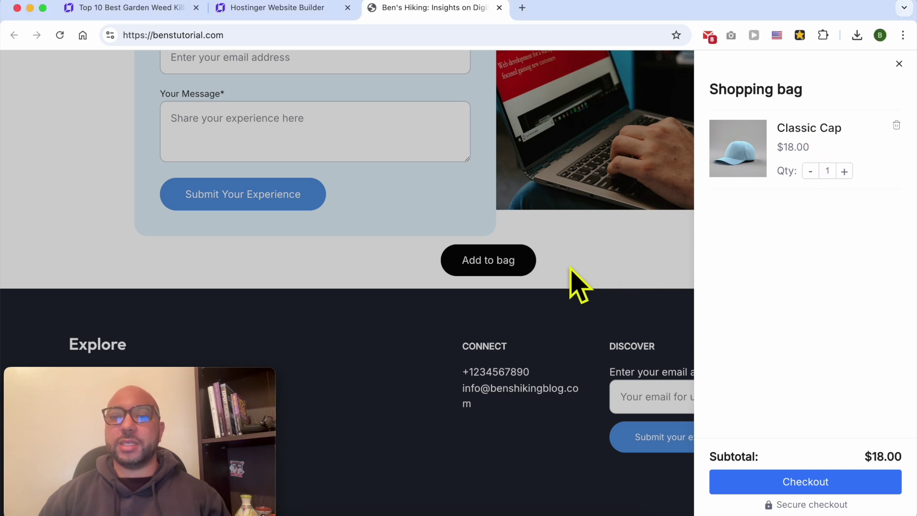
click(608, 259)
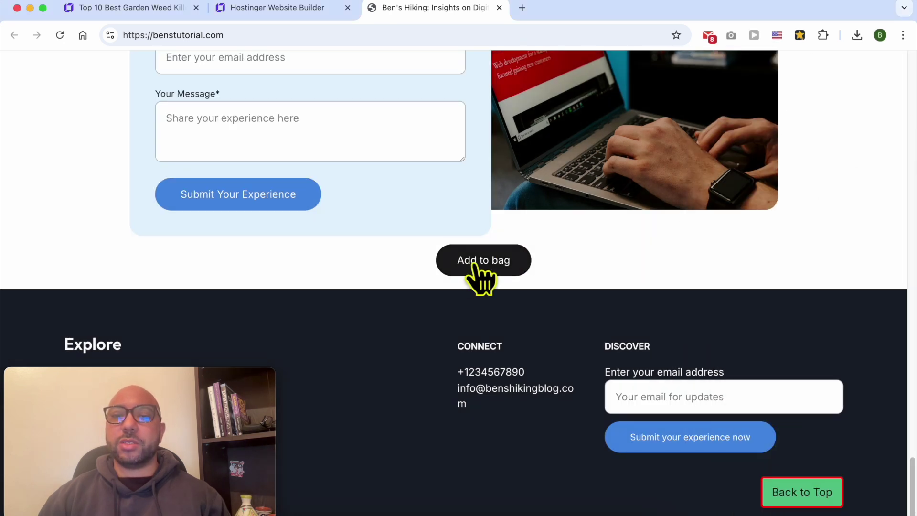
click(477, 266)
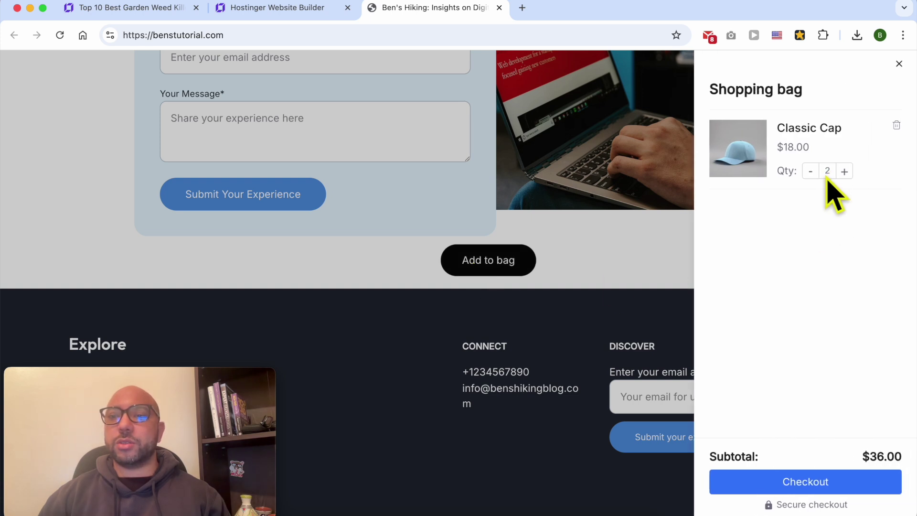
click(898, 64)
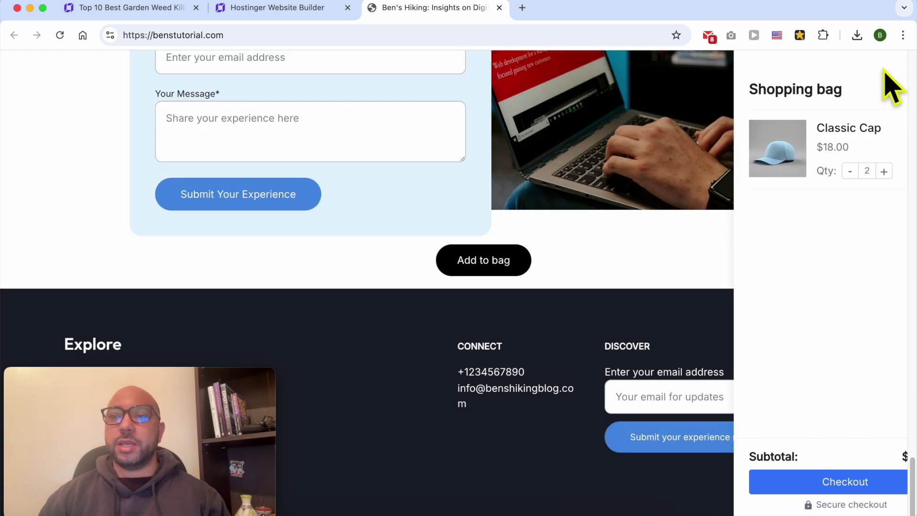
click(506, 260)
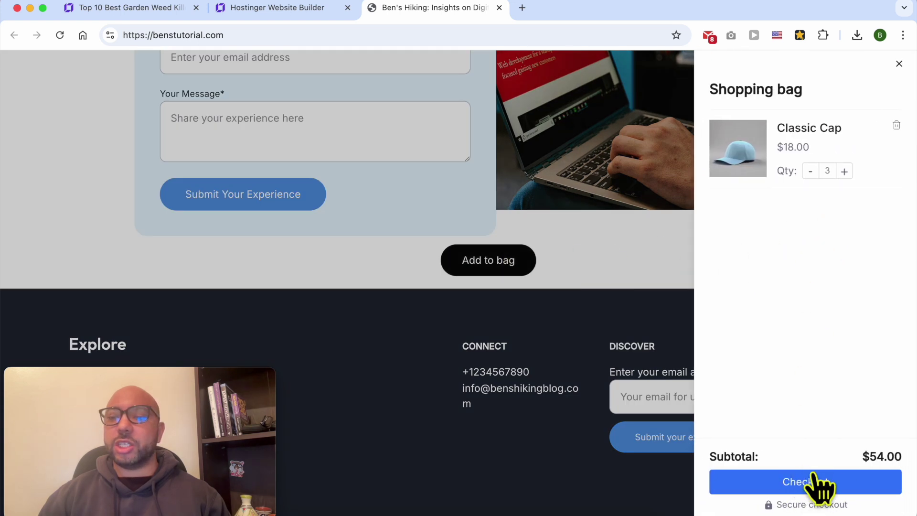
click(639, 277)
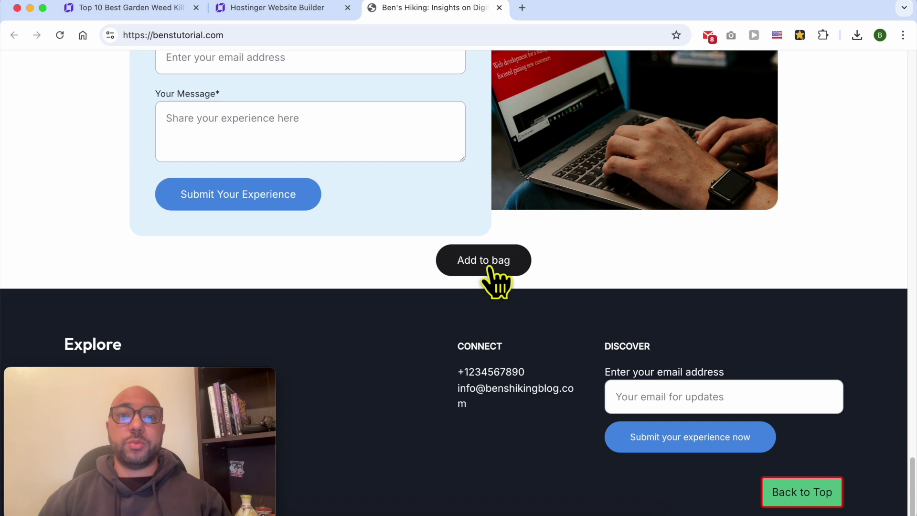
click(160, 11)
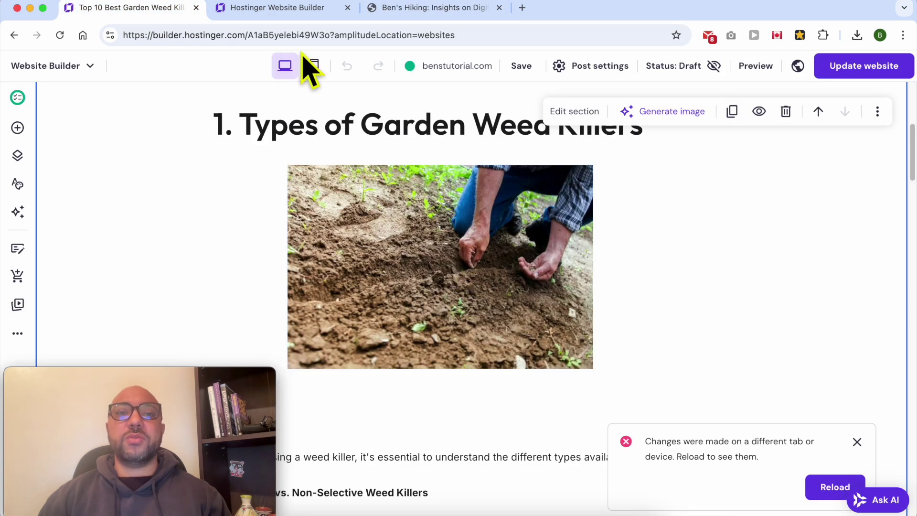
Look through the Classic Cap product template, then go back to the weed-killer post.
click(293, 9)
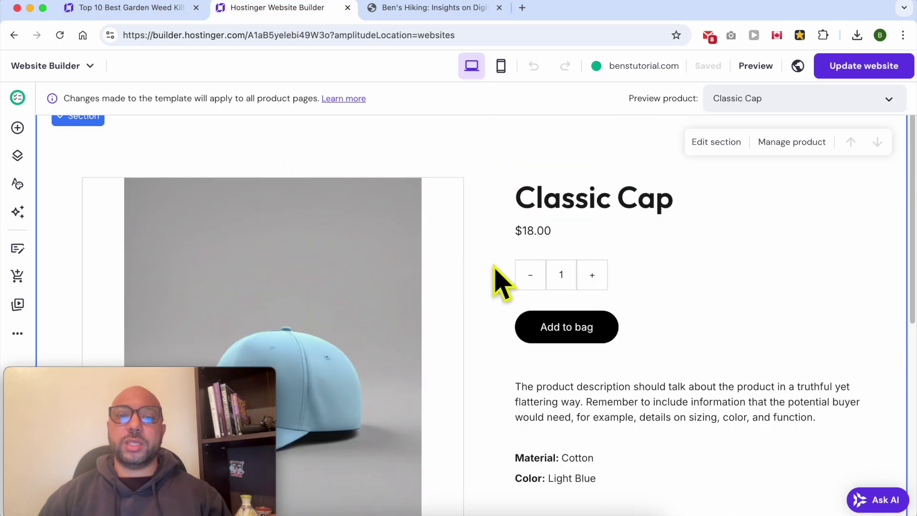
scroll(707, 306, down, 3)
scroll(714, 307, up, 3)
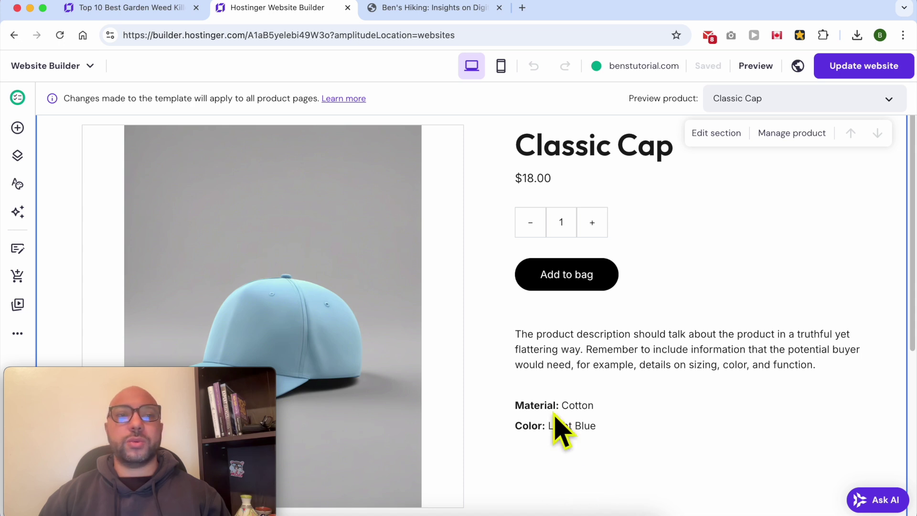
click(132, 10)
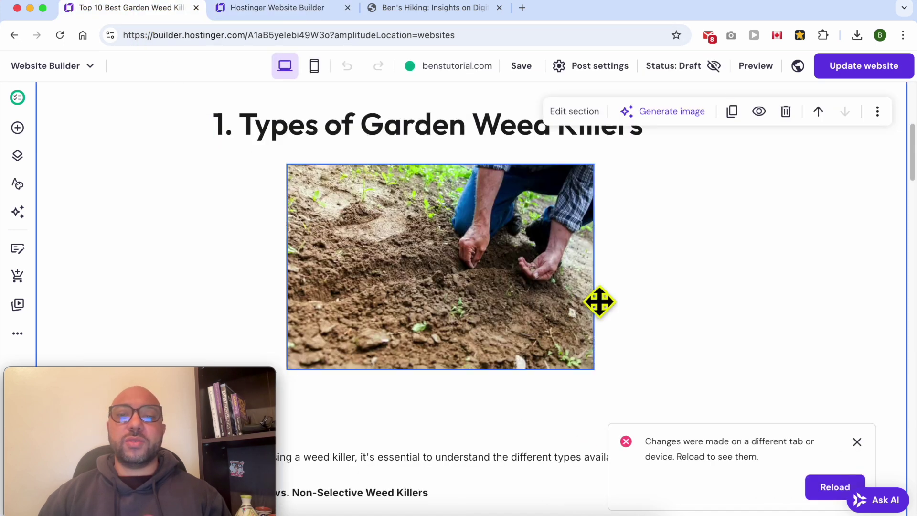
Scroll the weed-killer post to the '1. Types of Garden Weed Killers' section and its photo.
scroll(474, 301, up, 10)
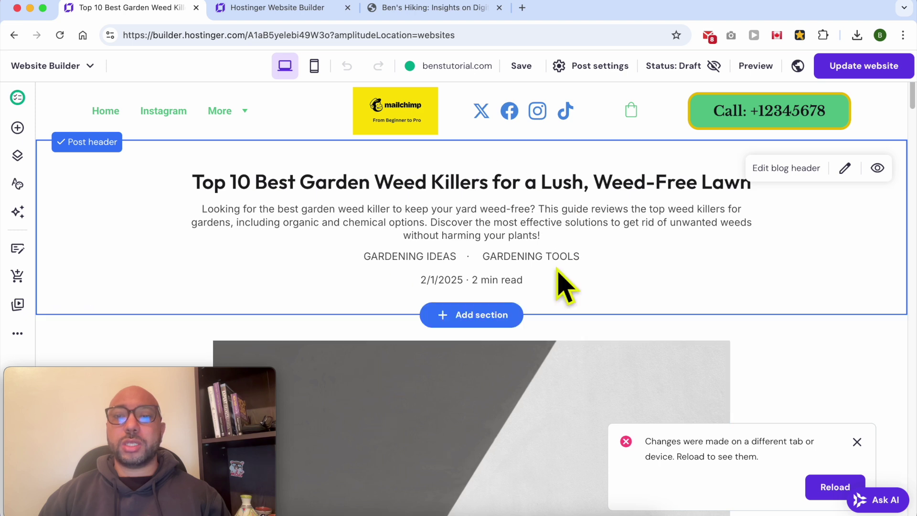
scroll(506, 332, down, 4)
scroll(507, 332, down, 8)
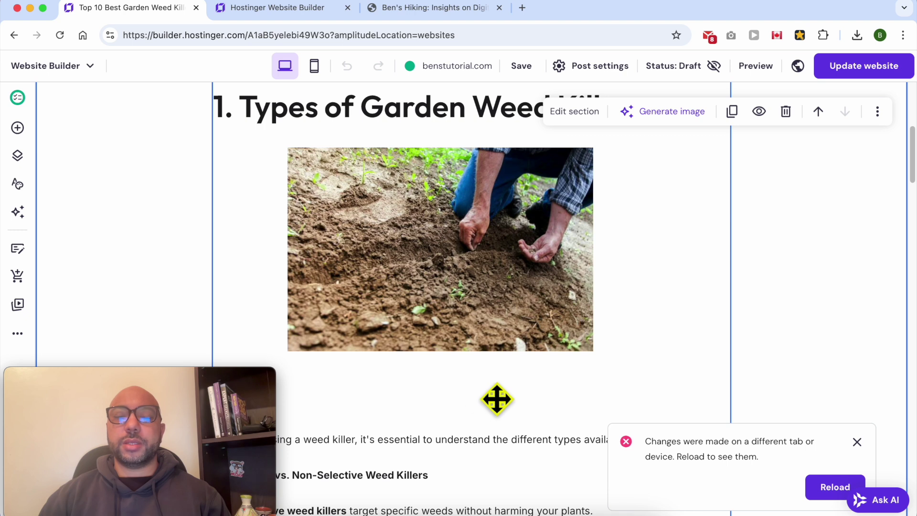
Place an Add to bag element below the gardening photo and open its settings.
click(17, 128)
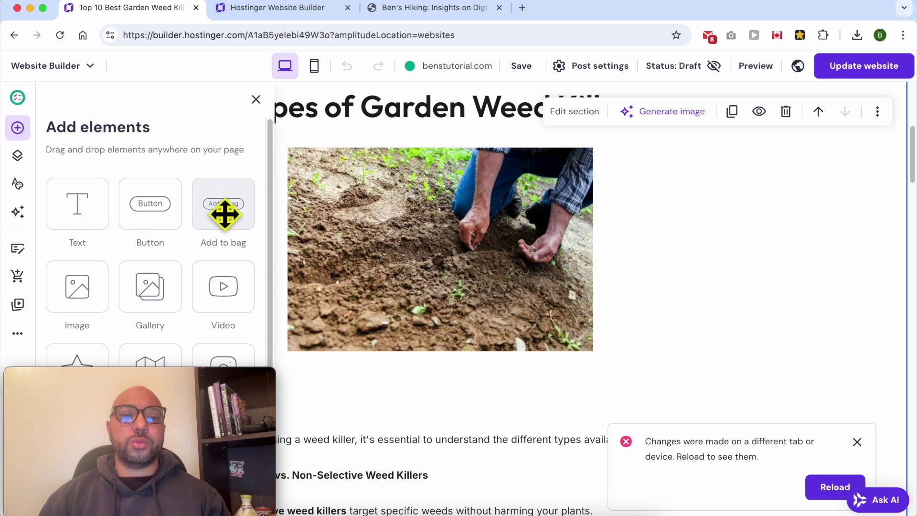
drag(224, 209, 452, 408)
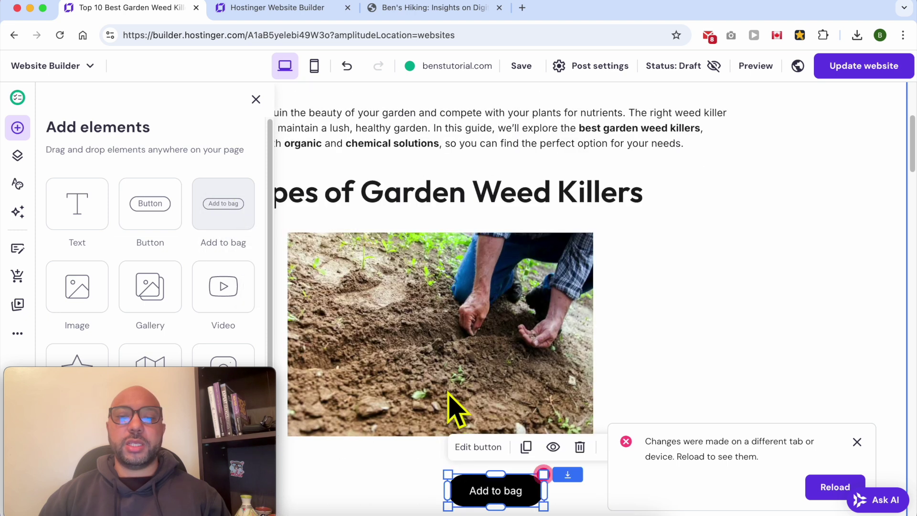
scroll(683, 277, down, 4)
drag(478, 316, 436, 312)
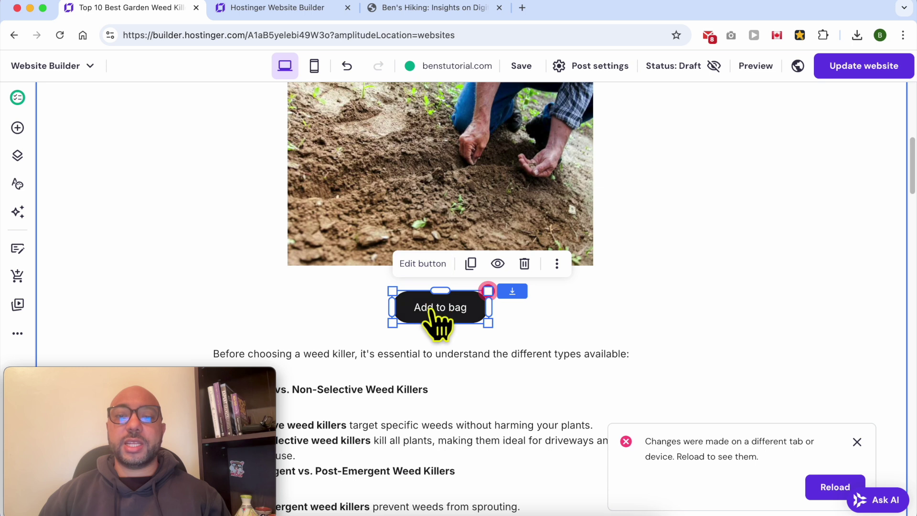
click(425, 264)
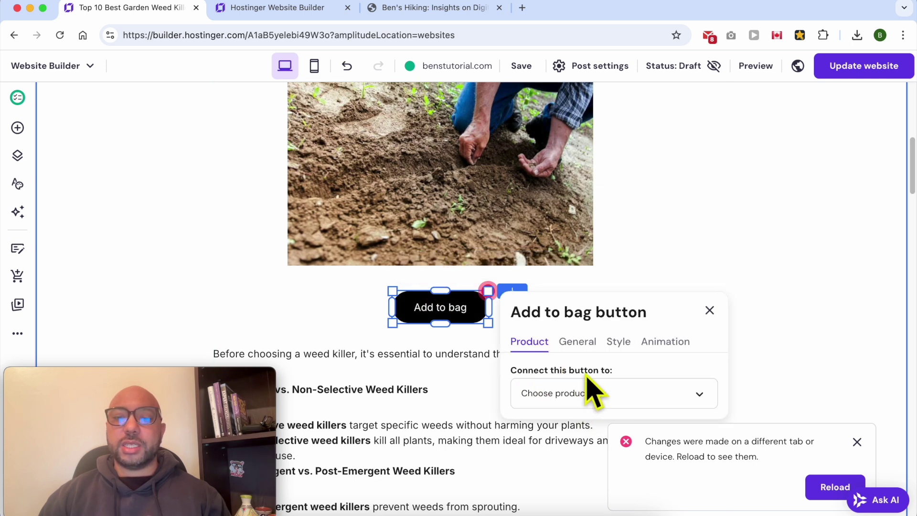
Connect the new Add to bag button to the Hand Soap product.
click(569, 393)
scroll(603, 362, down, 3)
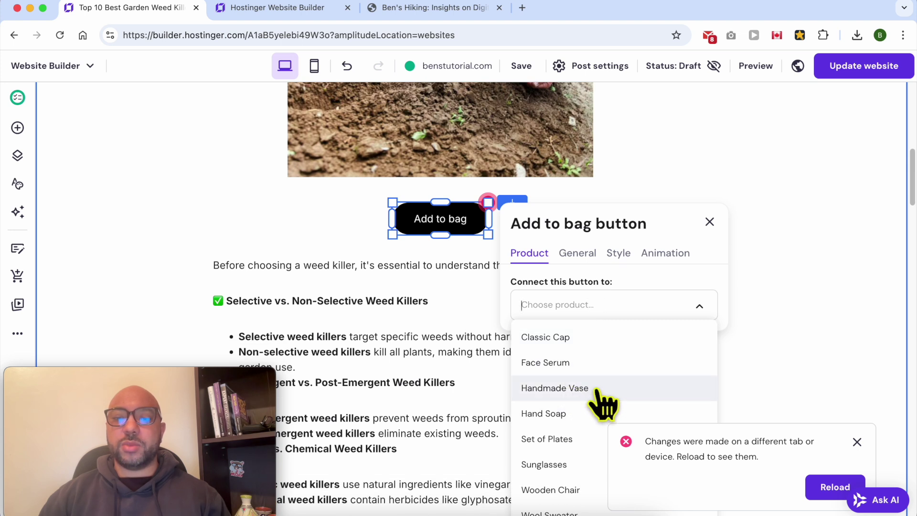
click(570, 414)
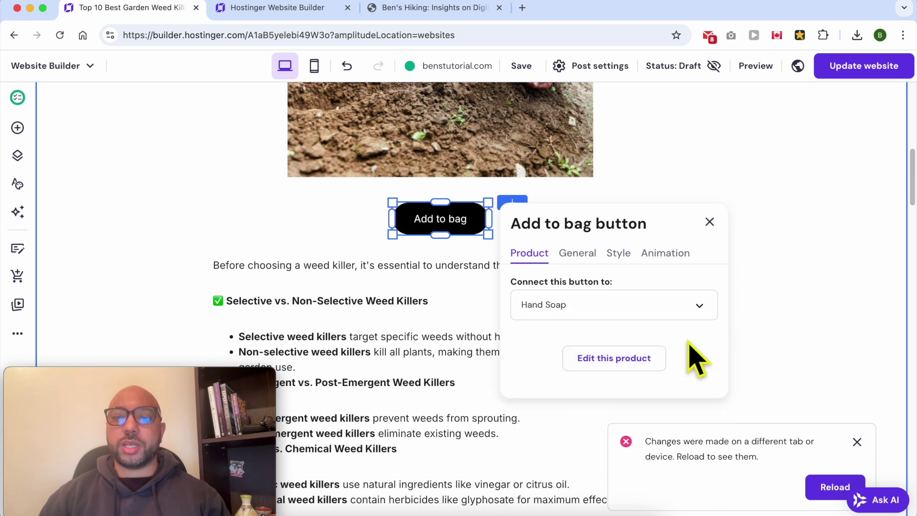
click(579, 254)
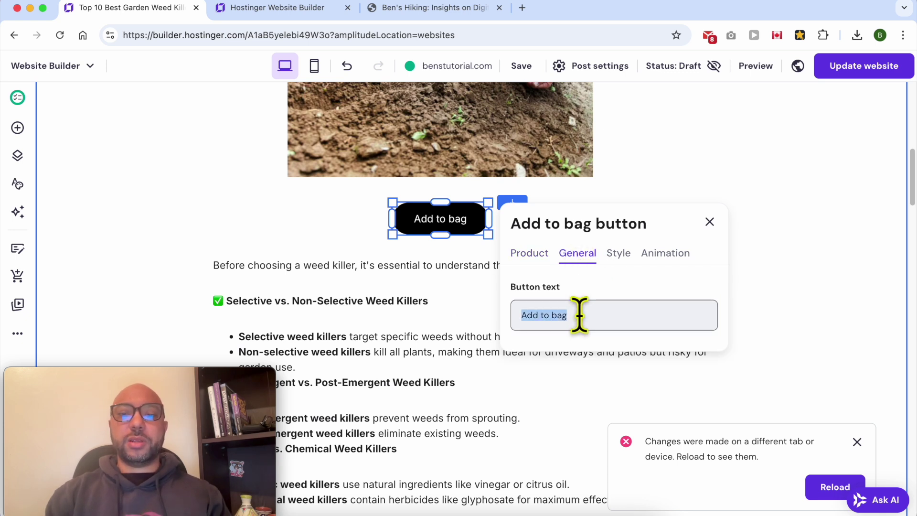
Change the button label to 'Add my hand Soap to your cart'.
text(B)
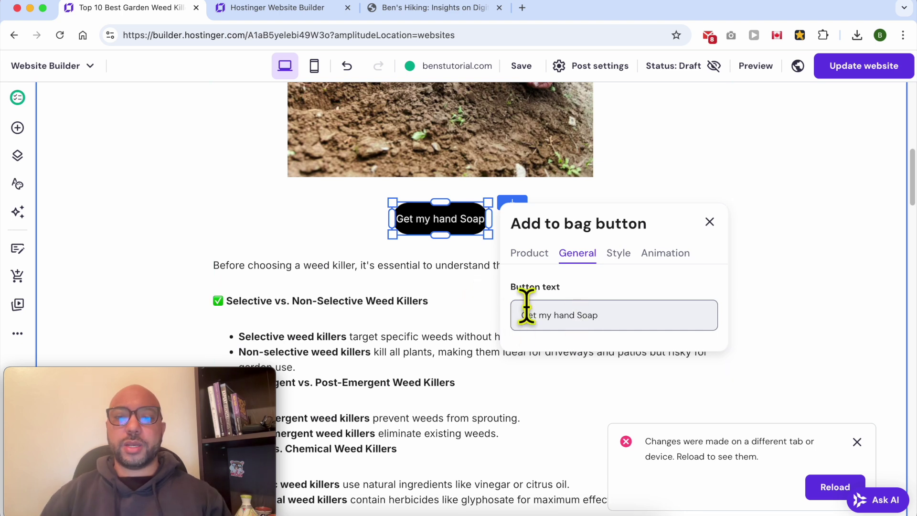
key(BackSpace)
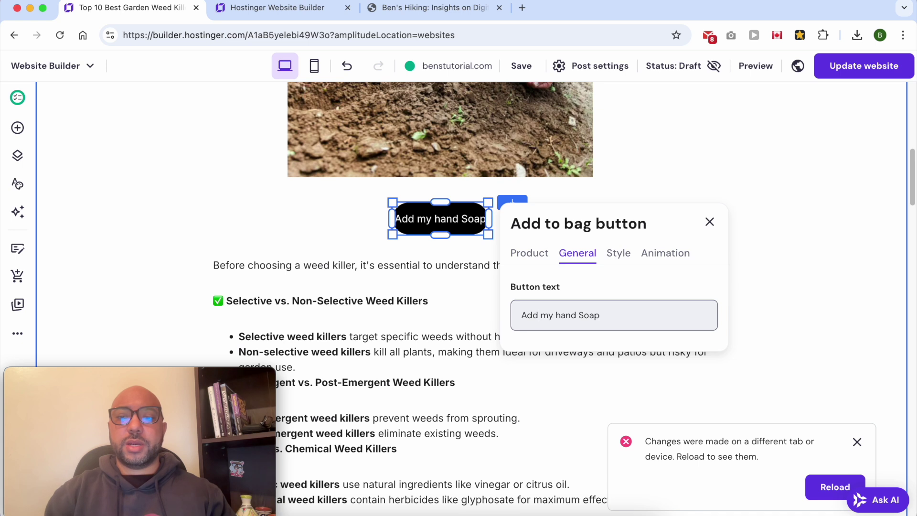
click(630, 313)
text(to your cart)
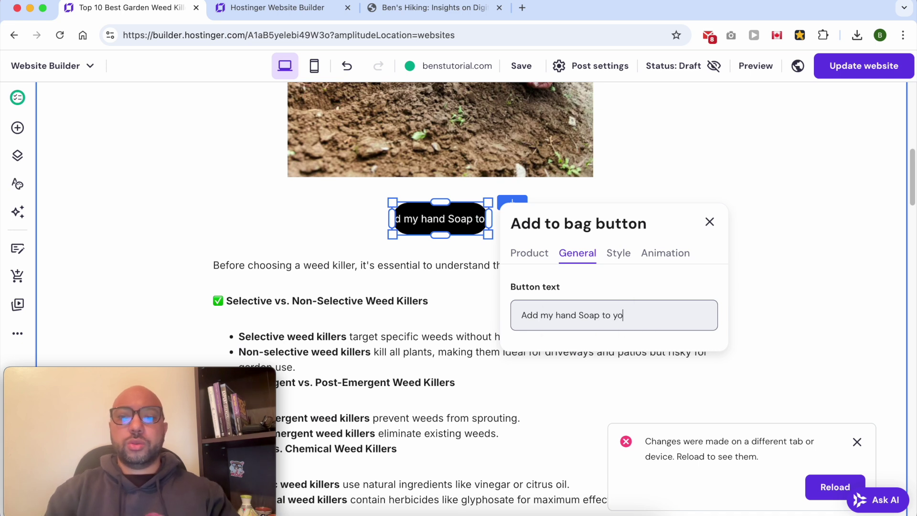
click(621, 257)
Make the button fill red with dark, larger text.
scroll(563, 389, down, 3)
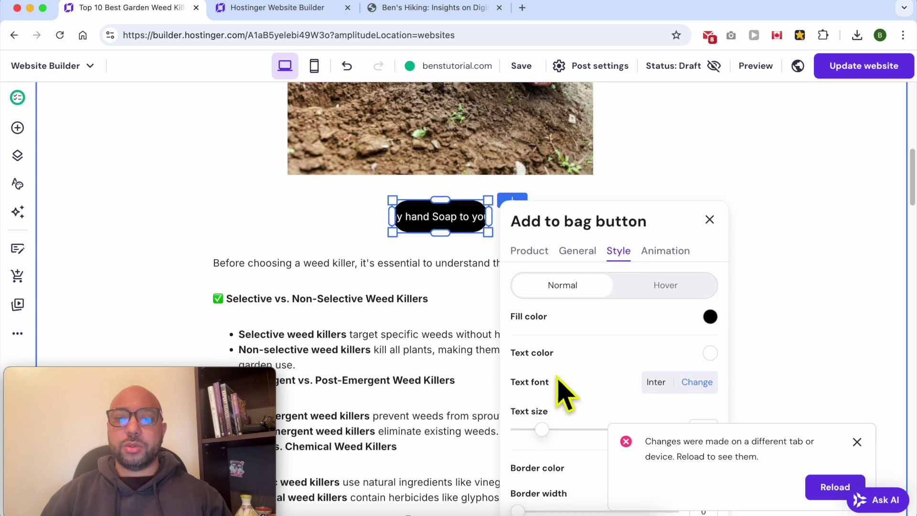
scroll(581, 354, up, 3)
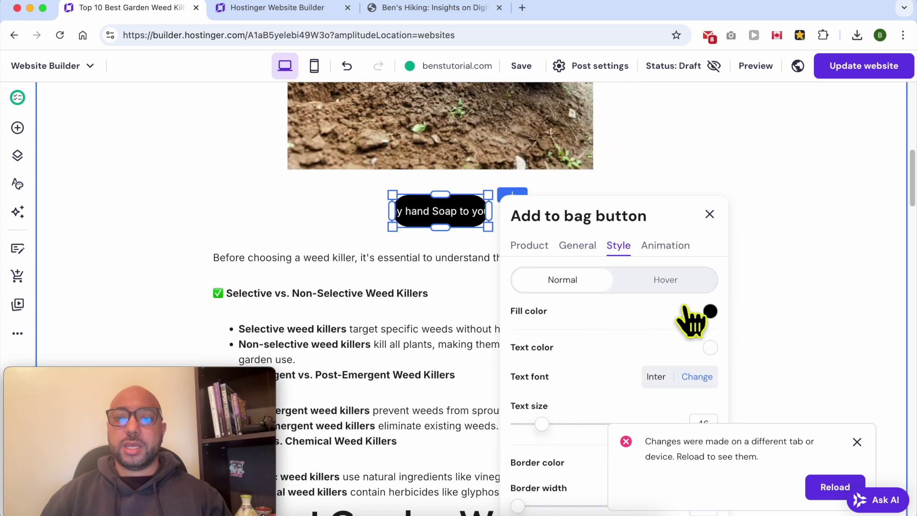
click(710, 312)
drag(831, 330, 858, 314)
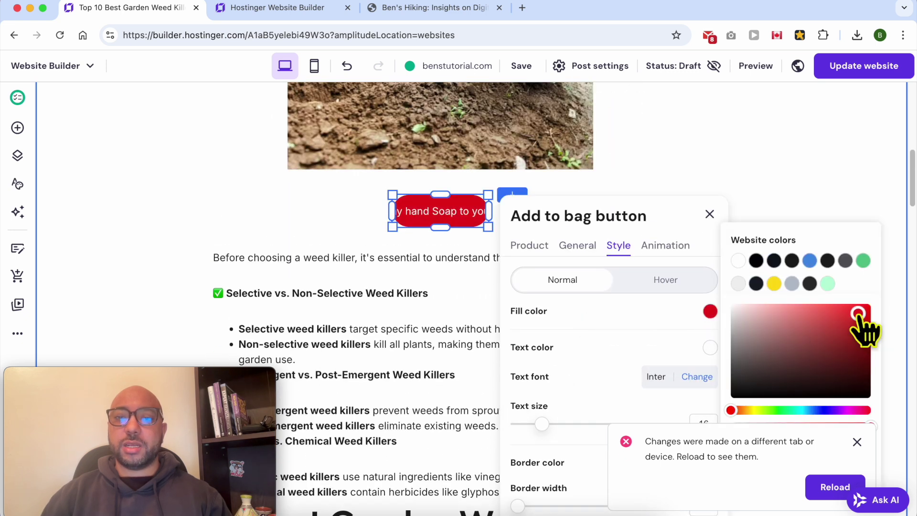
click(709, 358)
click(710, 348)
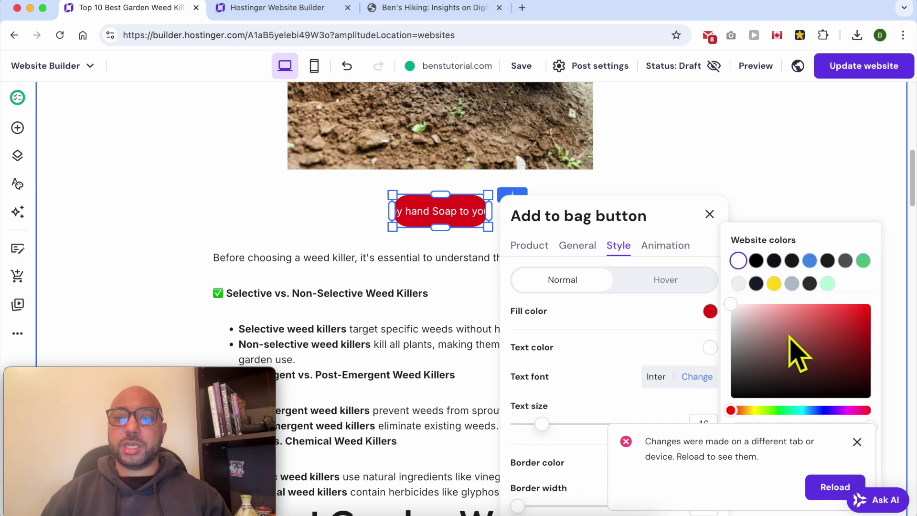
click(821, 315)
click(810, 284)
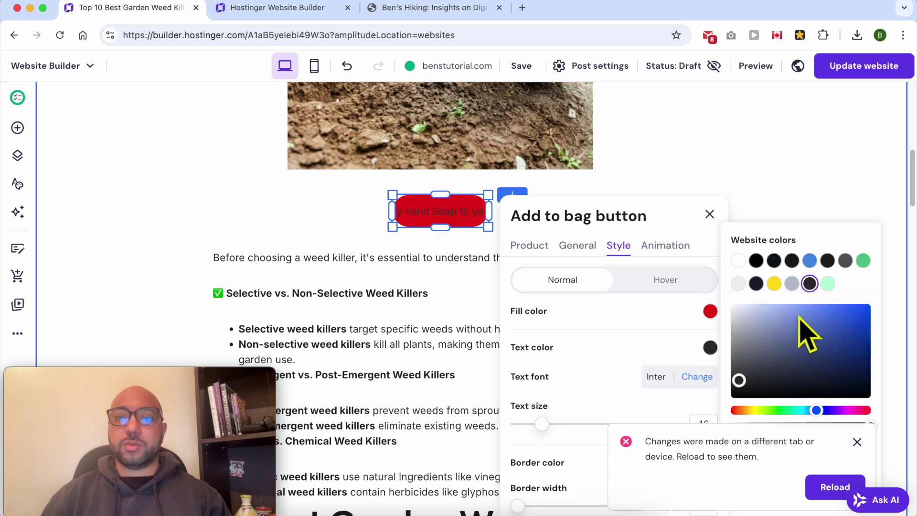
click(601, 405)
drag(540, 423, 567, 420)
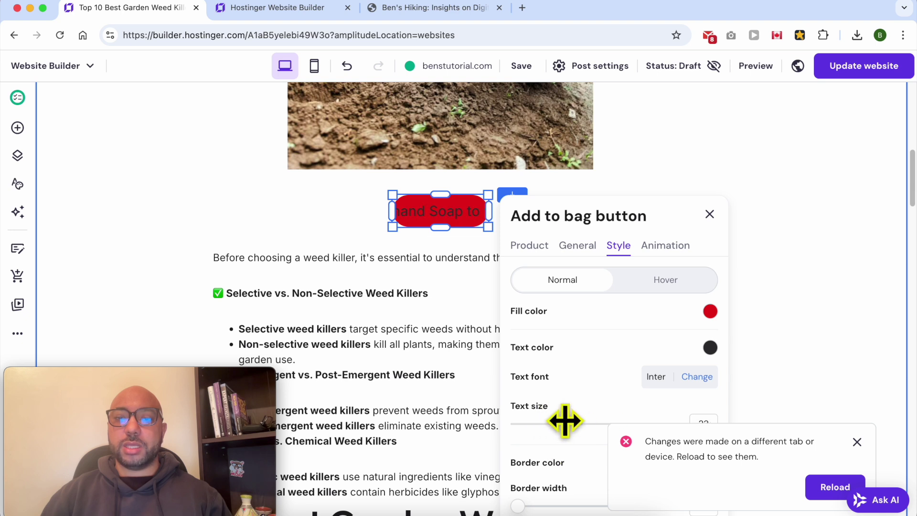
Give the button a thin green border.
scroll(647, 404, down, 2)
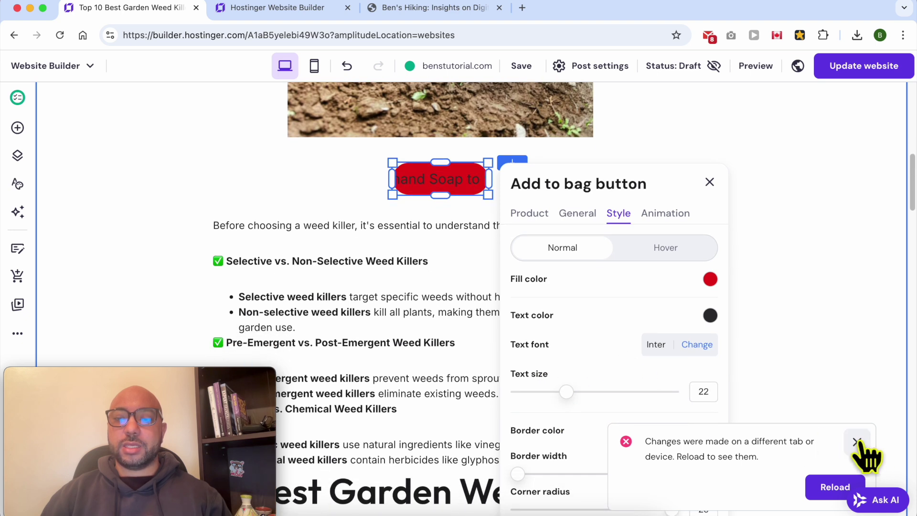
click(858, 442)
scroll(593, 420, down, 2)
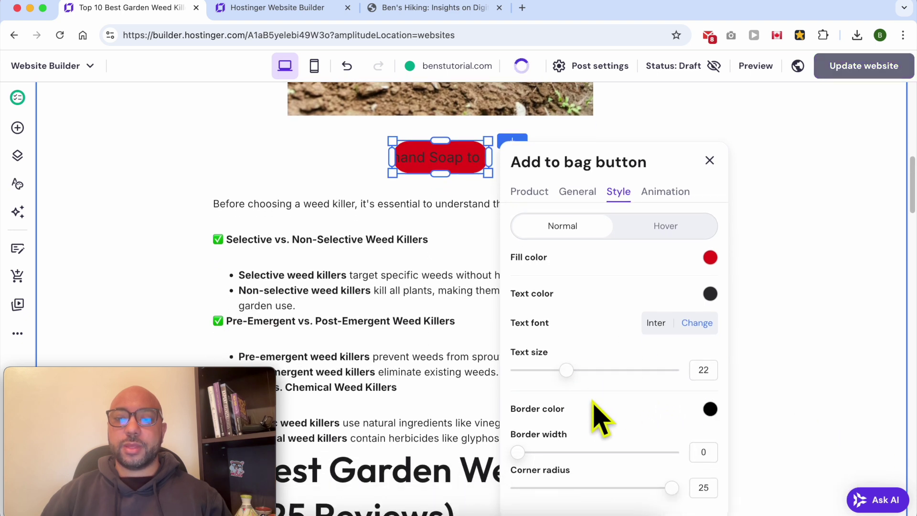
click(710, 398)
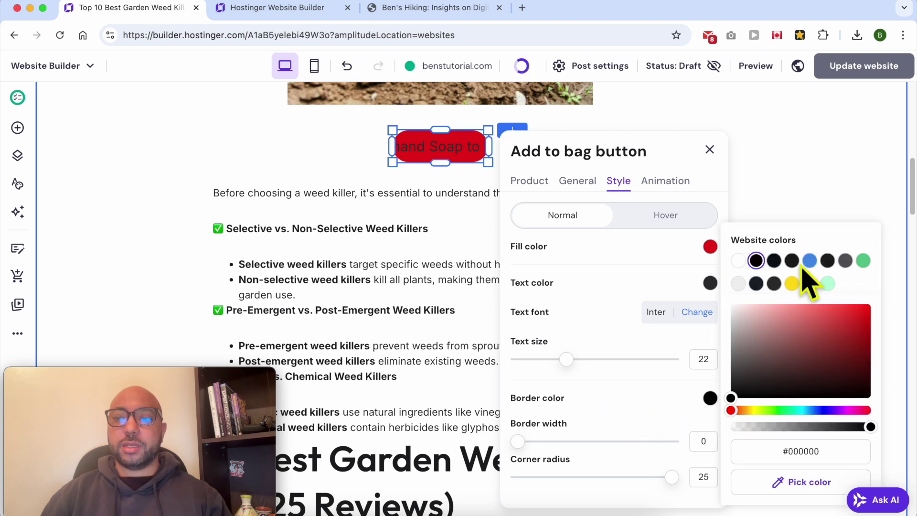
click(864, 261)
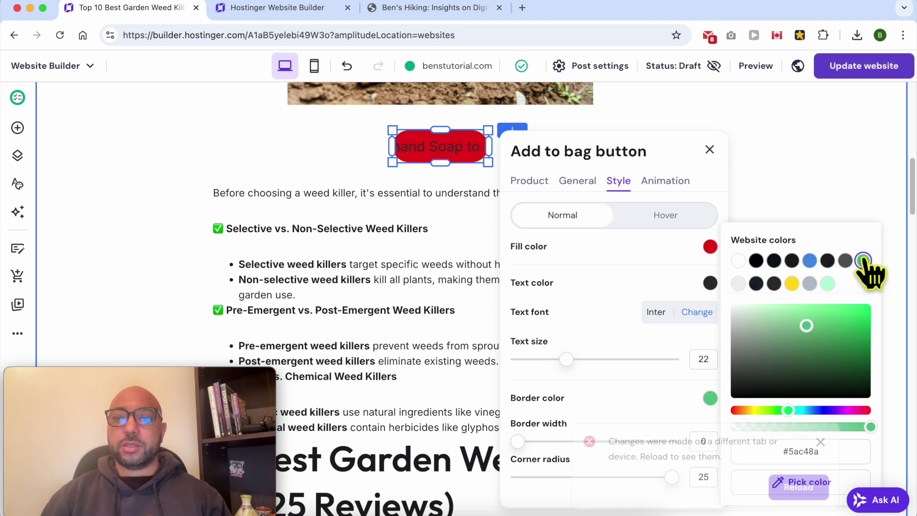
click(665, 402)
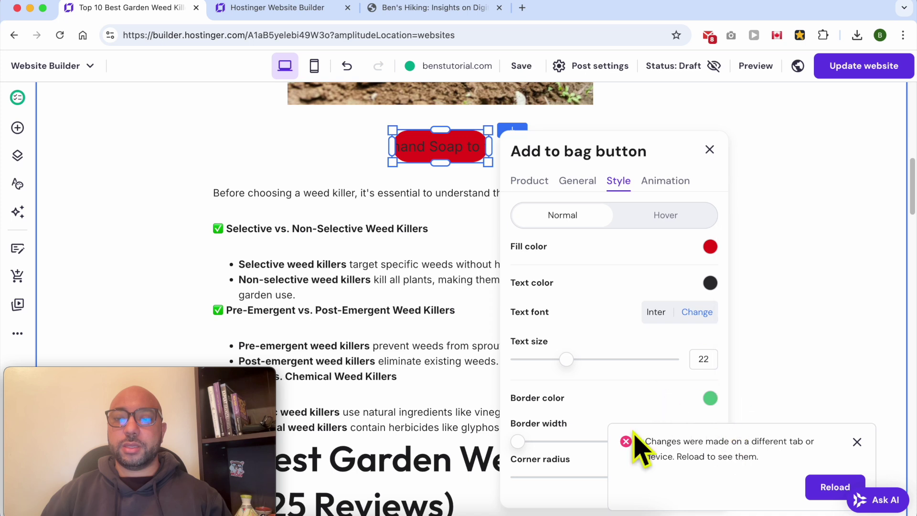
click(857, 442)
mouse_move(518, 441)
mouse_down()
mouse_move(557, 436)
mouse_move(535, 437)
mouse_up()
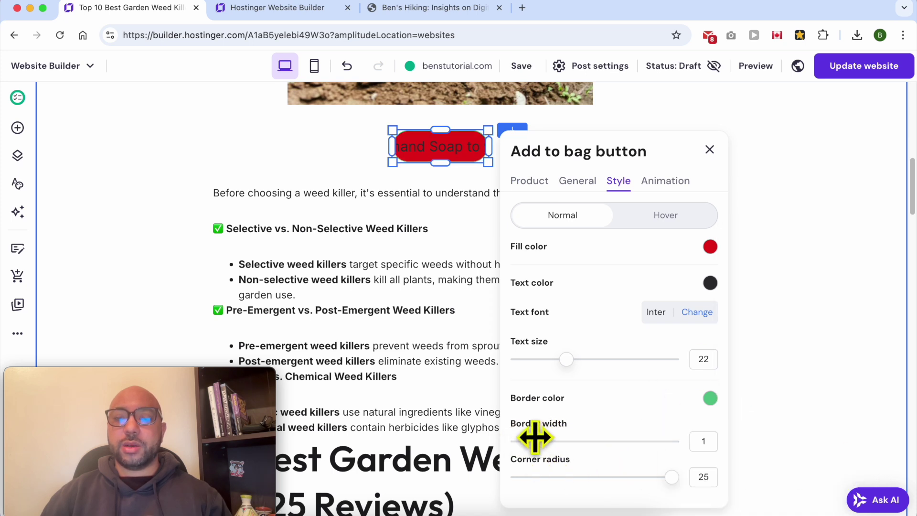
Reduce the corner radius to 12 and show the button's hover-state colours.
drag(671, 476, 604, 475)
click(665, 182)
click(619, 182)
click(665, 216)
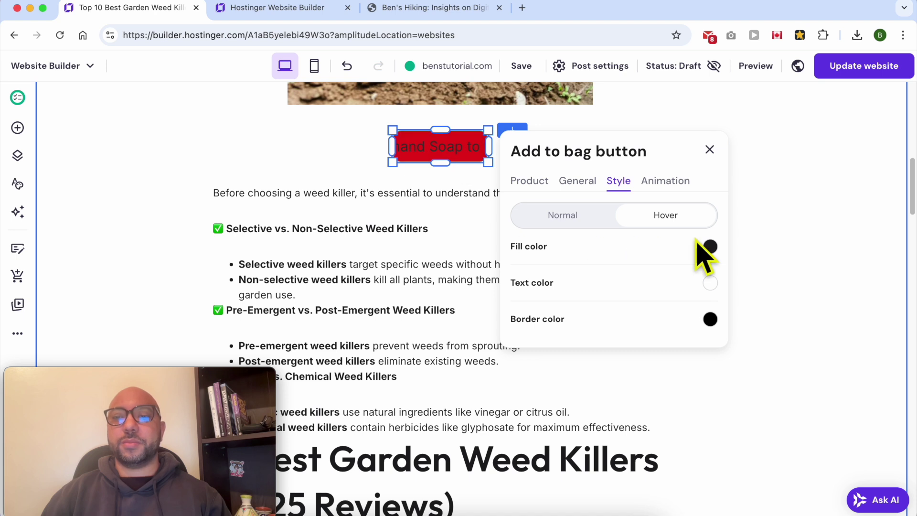
Set the button's animation to Scale.
click(666, 181)
click(668, 236)
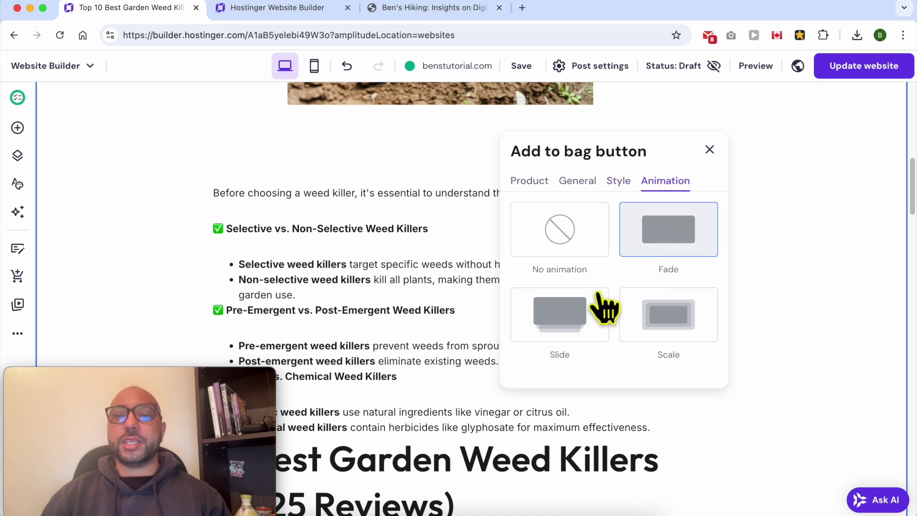
click(579, 332)
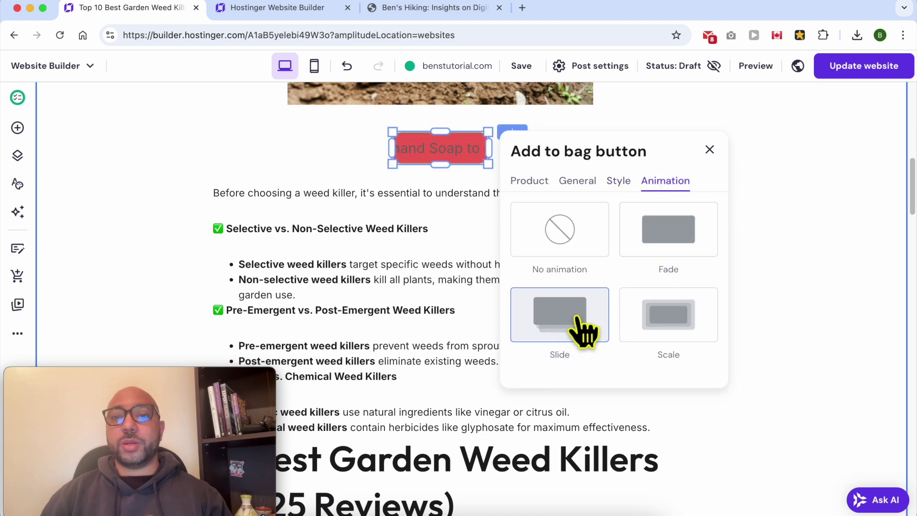
click(683, 332)
key(Escape)
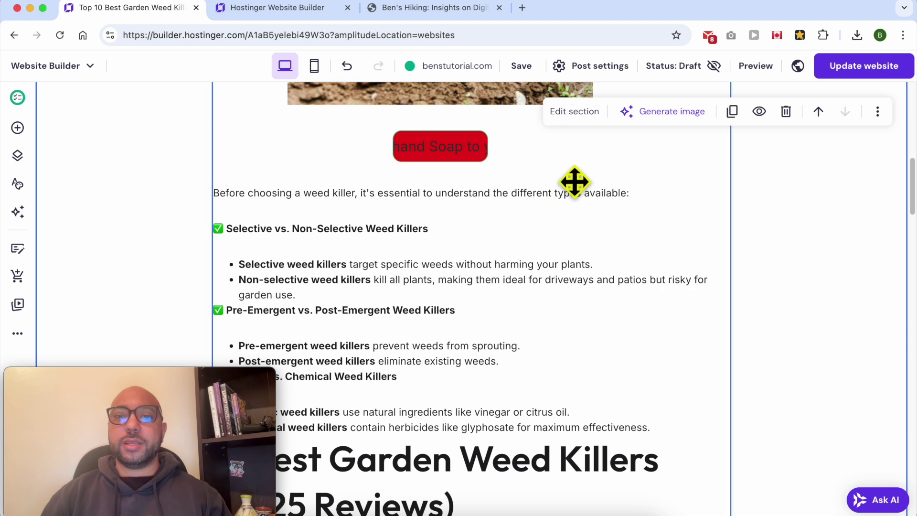
Resize the red button so its full label shows, then publish the website.
click(418, 149)
drag(393, 163, 259, 208)
drag(379, 211, 488, 154)
click(421, 153)
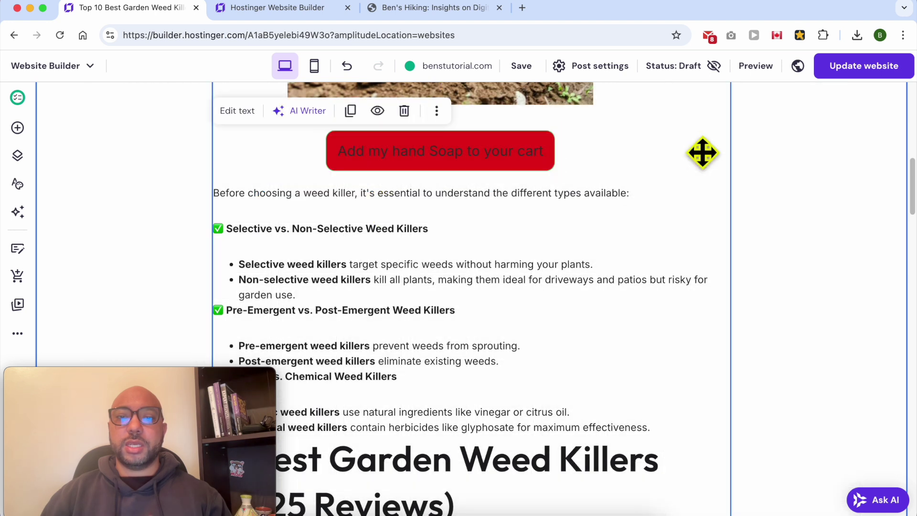
click(871, 71)
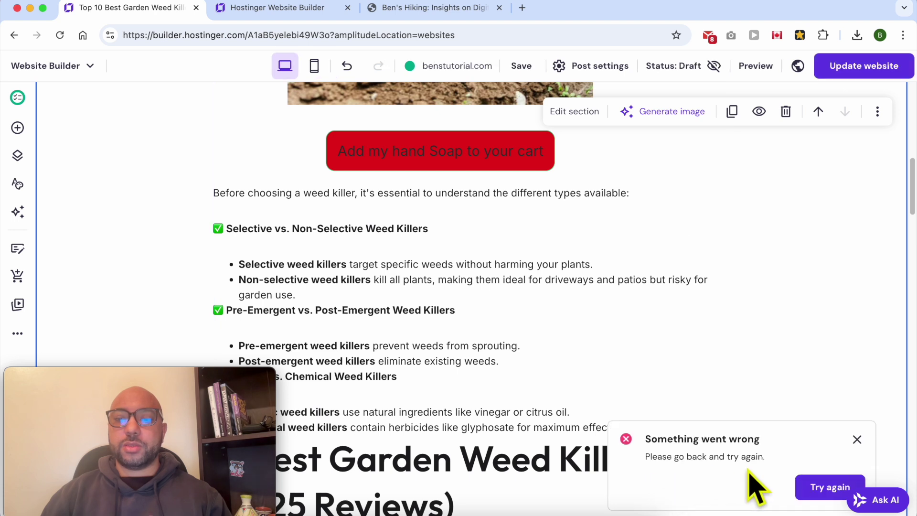
Reload the editor after the failed publish and close the blog posts list.
click(60, 34)
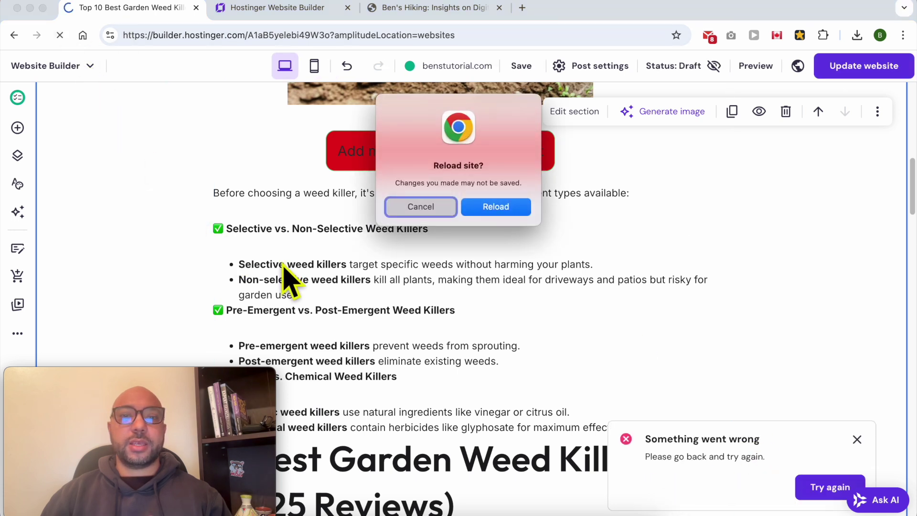
click(495, 208)
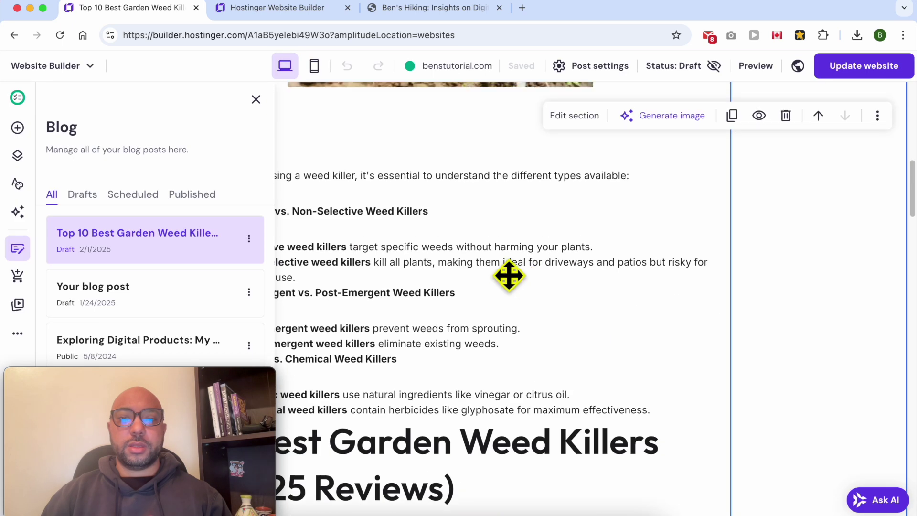
click(425, 298)
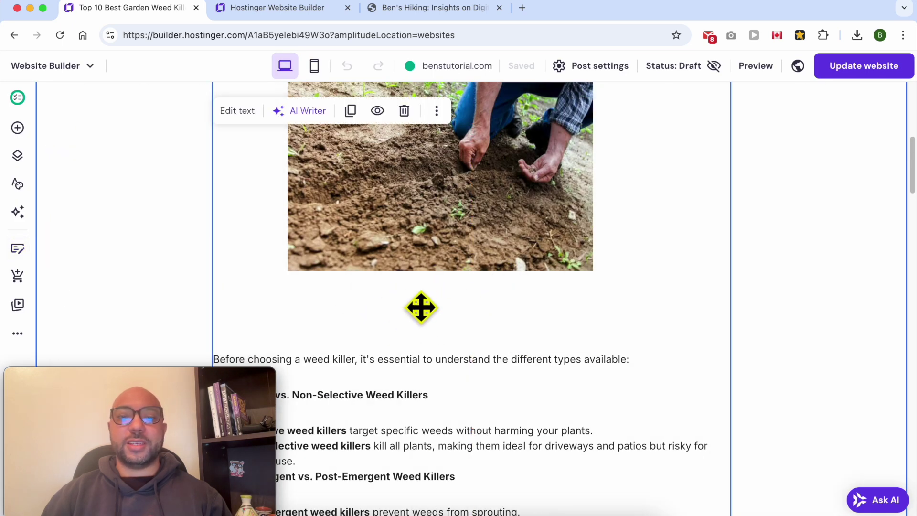
click(18, 128)
Re-add an Add to bag button below the garden image and resize it.
drag(216, 204, 443, 325)
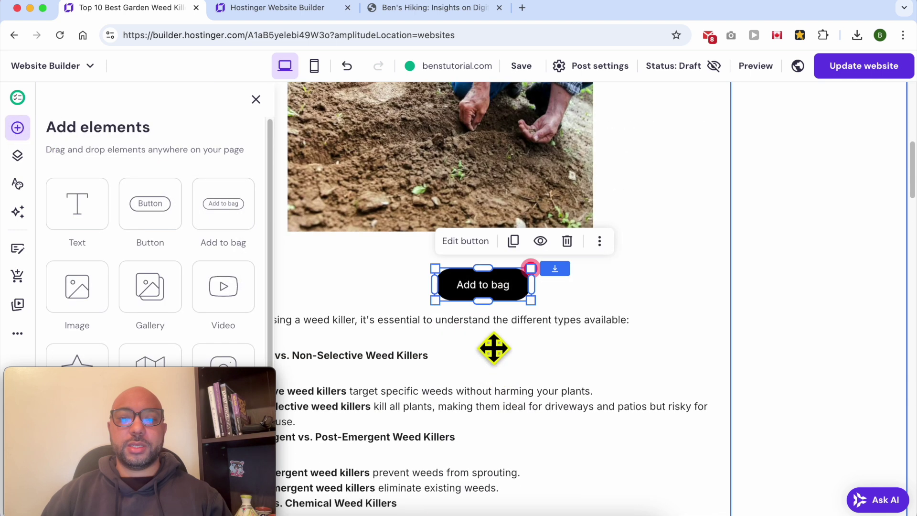
drag(435, 300, 246, 335)
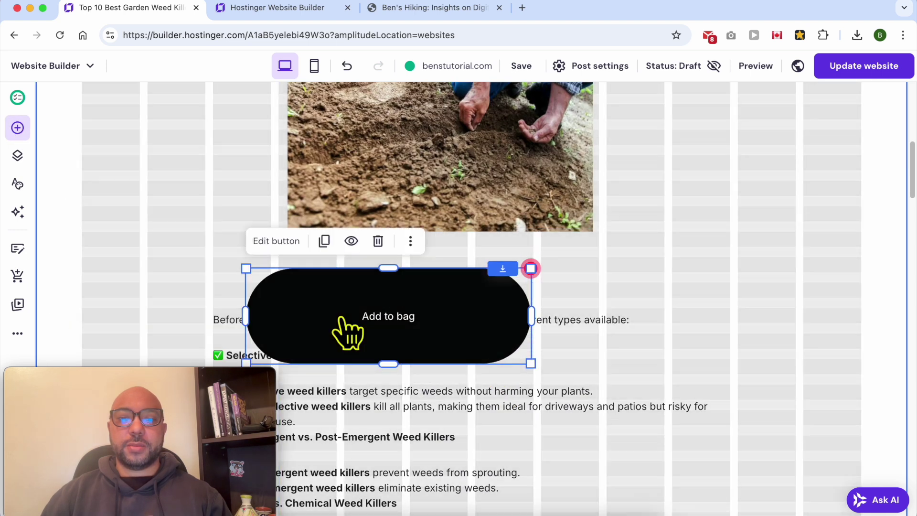
drag(389, 367, 516, 287)
Link the new button to Hand Soap and select its existing label text.
click(375, 227)
click(687, 351)
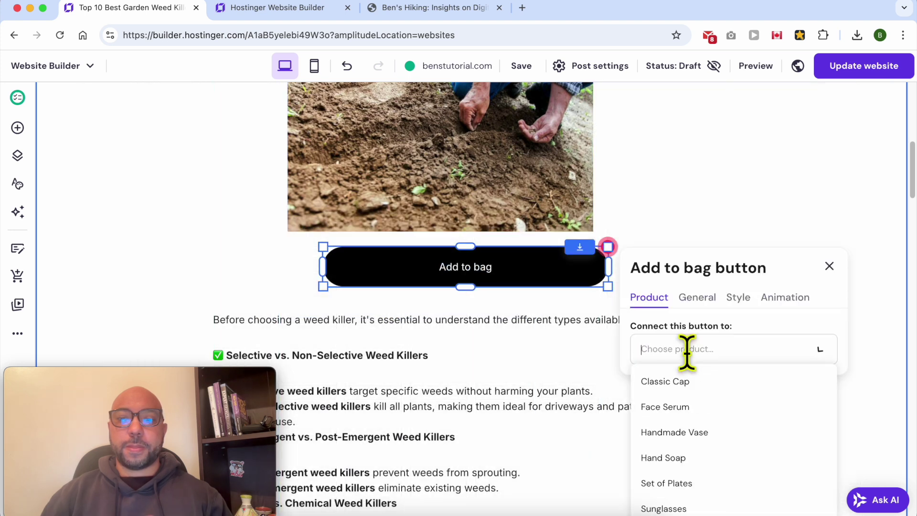
click(691, 459)
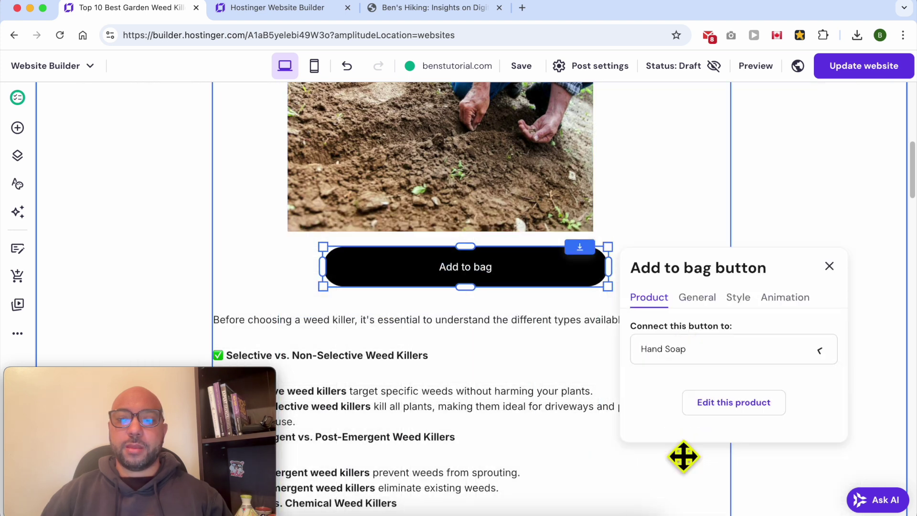
click(698, 297)
double_click(704, 357)
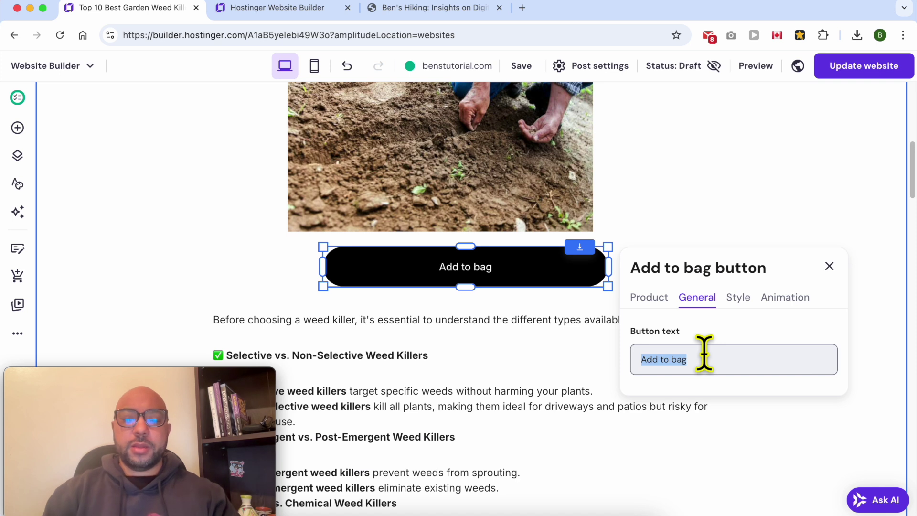
Retype the button label so it reads 'Add this Gardening Tool to the cart'.
text(B)
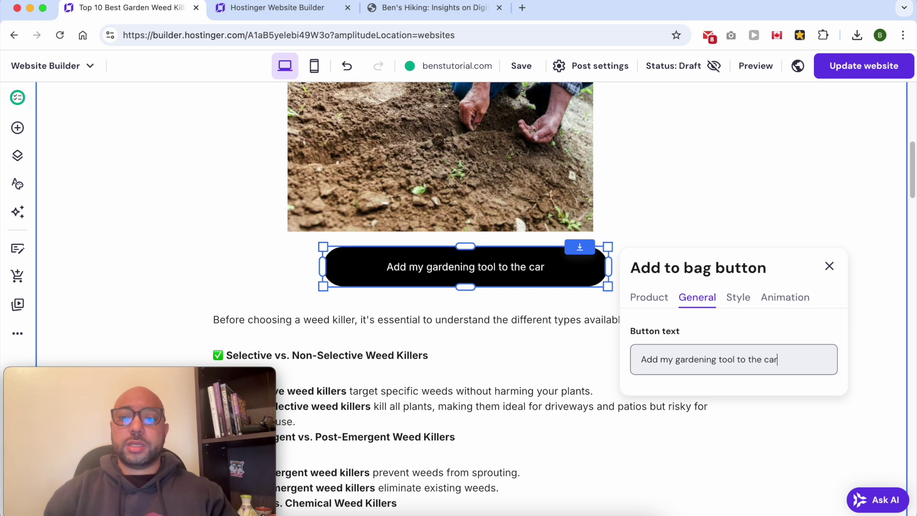
click(722, 359)
key(BackSpace)
text(T)
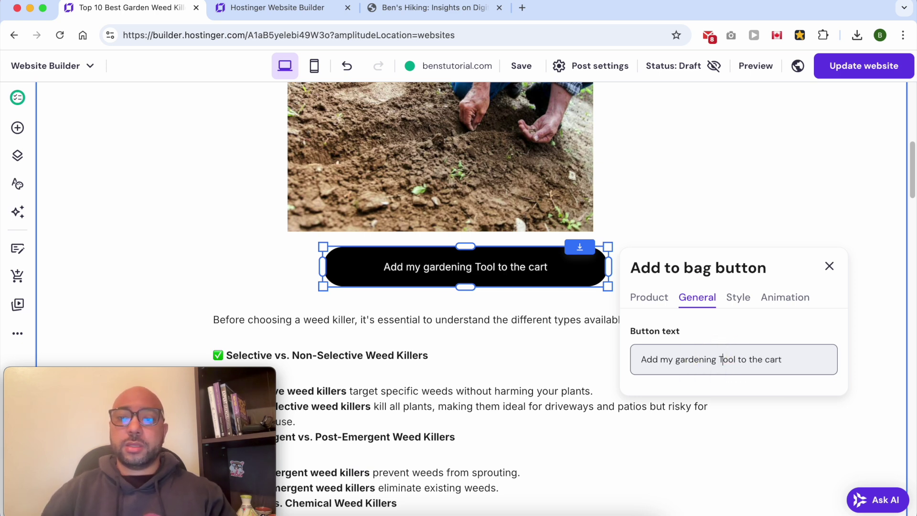
click(680, 360)
key(BackSpace)
key(BackSpace)
key(BackSpace)
key(BackSpace)
text(this )
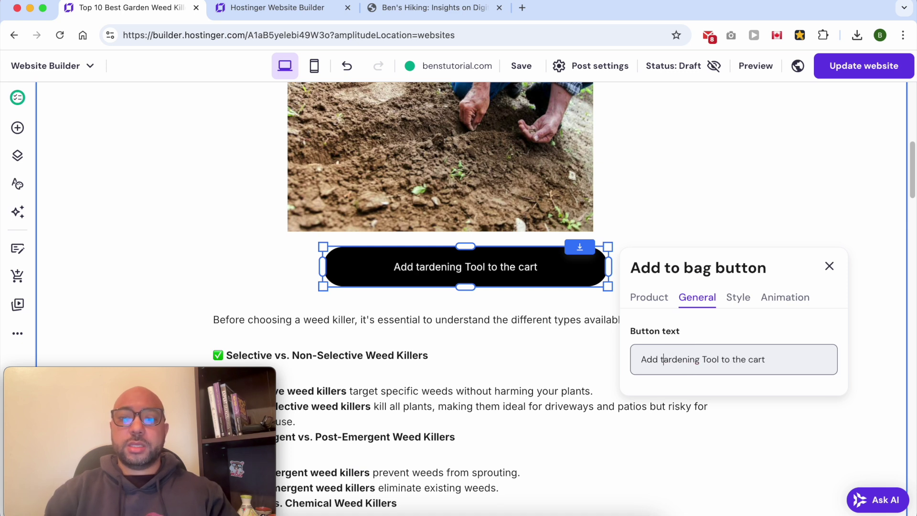
text(G)
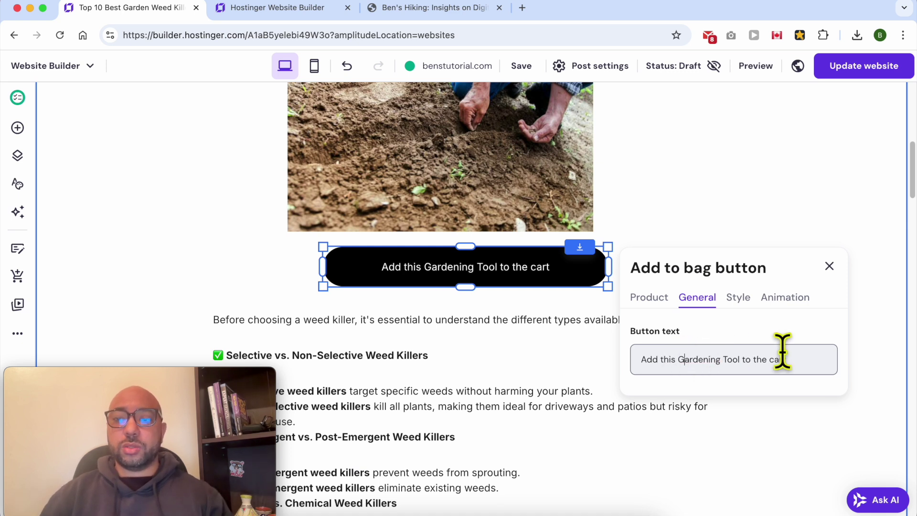
In the button's style settings, make the fill red and the text black.
click(739, 306)
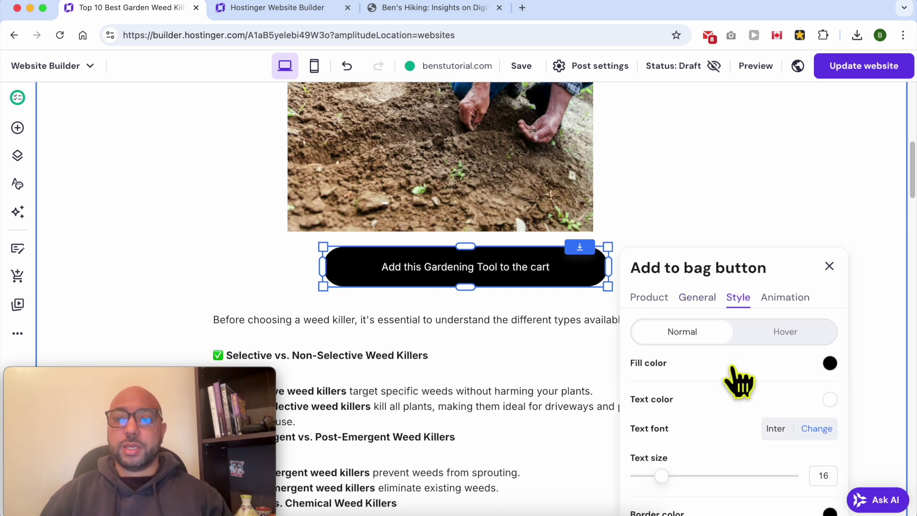
click(829, 364)
drag(821, 382, 890, 313)
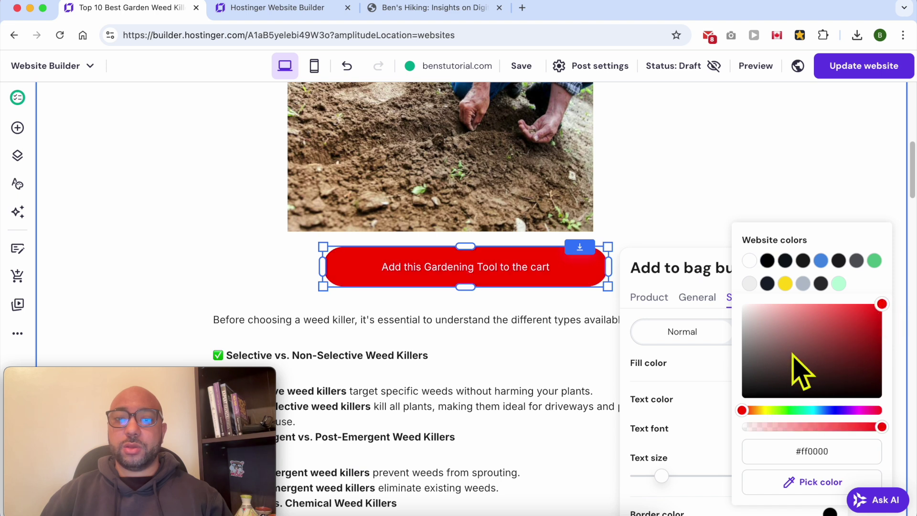
click(721, 399)
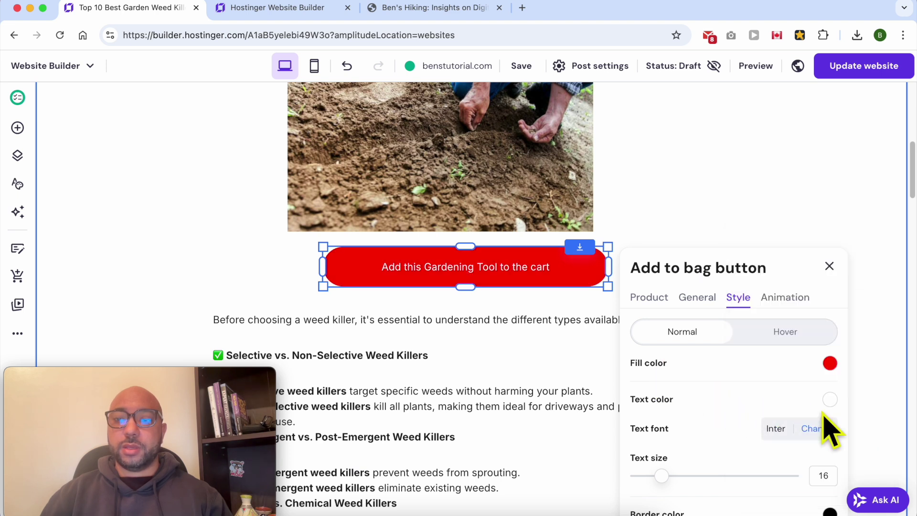
click(830, 400)
mouse_move(830, 357)
mouse_down()
mouse_move(747, 388)
mouse_move(696, 426)
mouse_up()
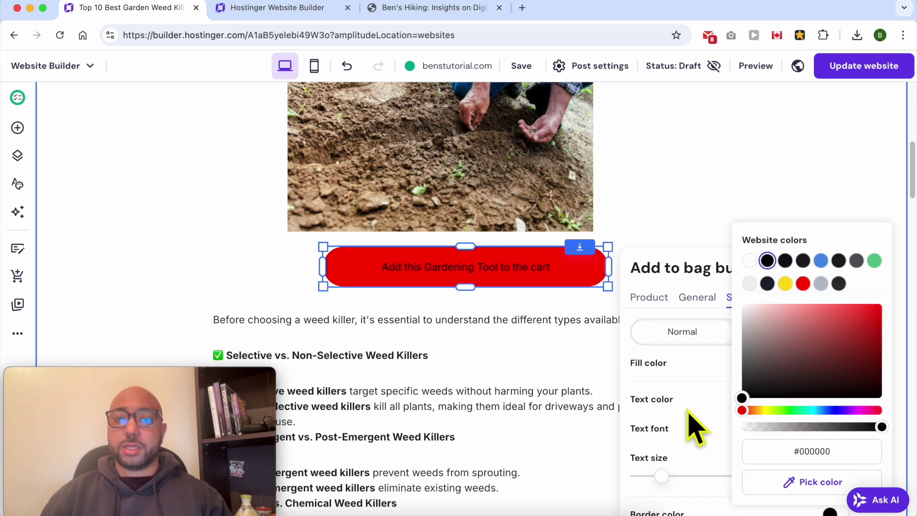
click(664, 476)
Set button text size 21, border width 2 and corner radius 12.
drag(667, 478, 681, 478)
scroll(740, 449, down, 5)
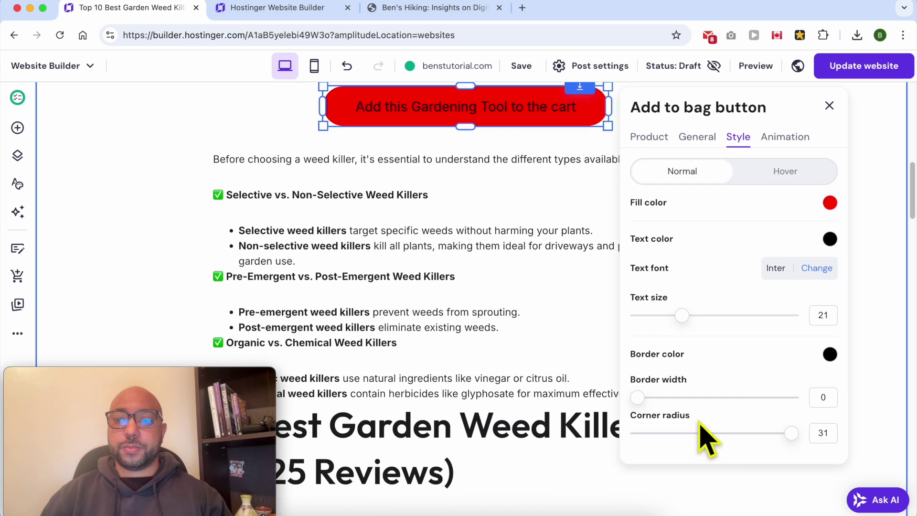
drag(637, 396, 666, 394)
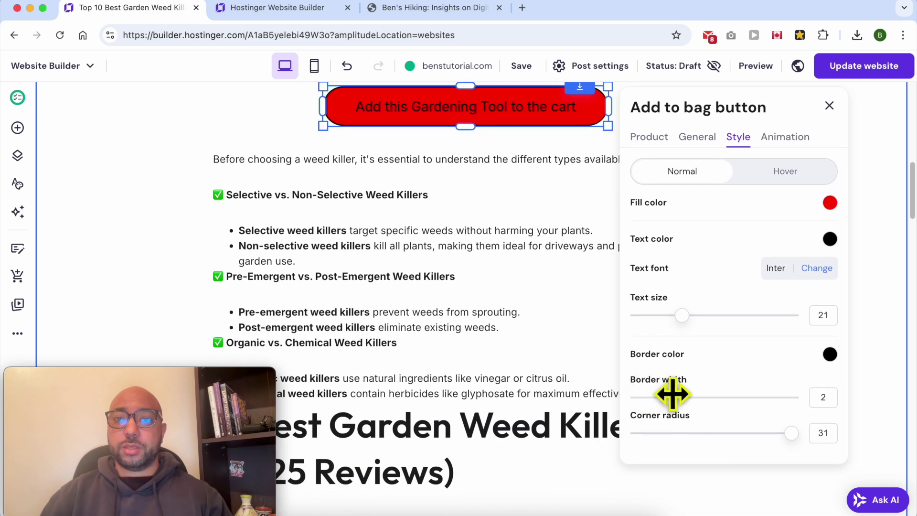
drag(791, 433, 695, 428)
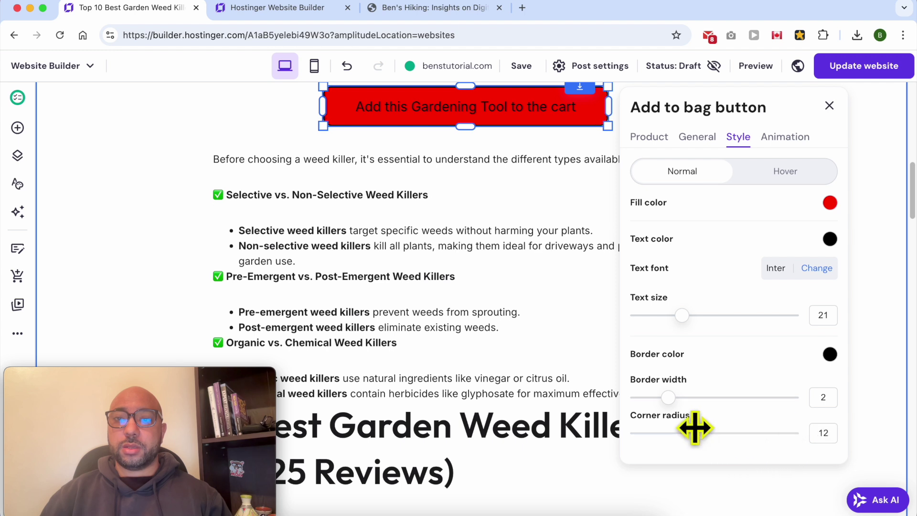
Give the button the Scale animation, publish the website, and view the live site.
click(785, 138)
click(789, 271)
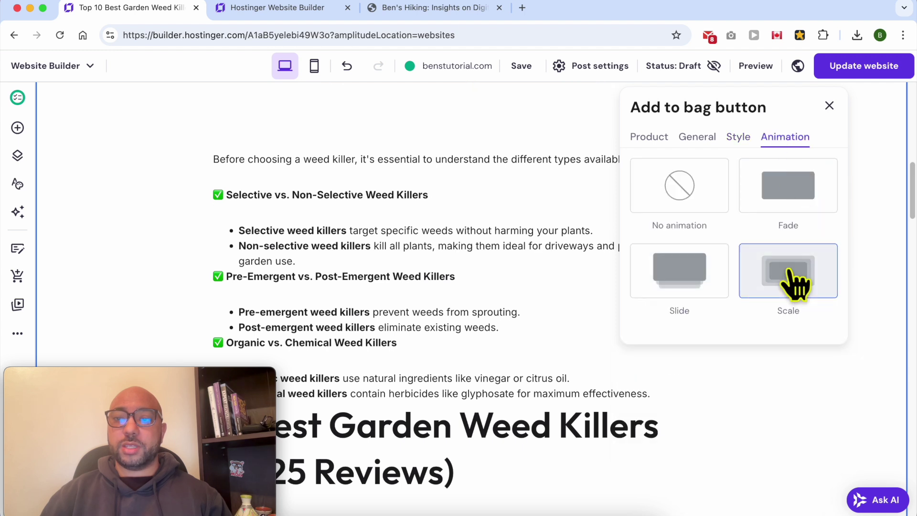
click(860, 281)
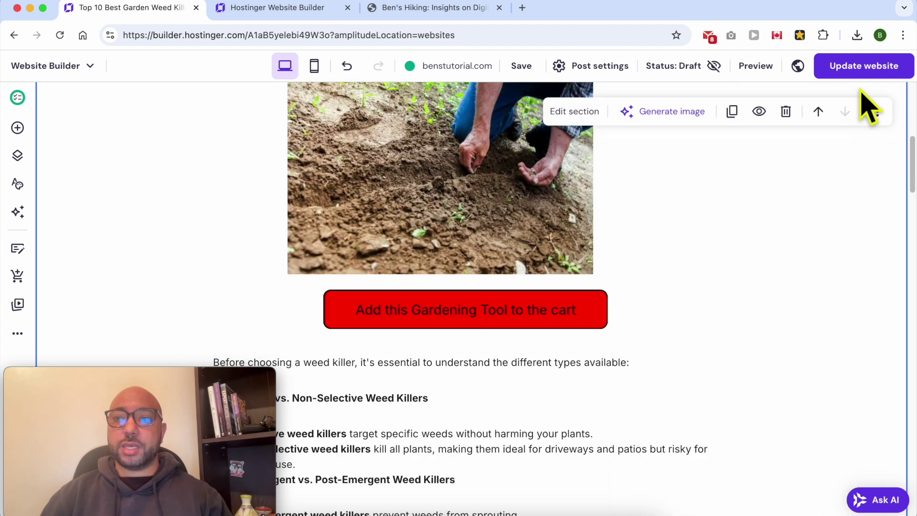
click(865, 69)
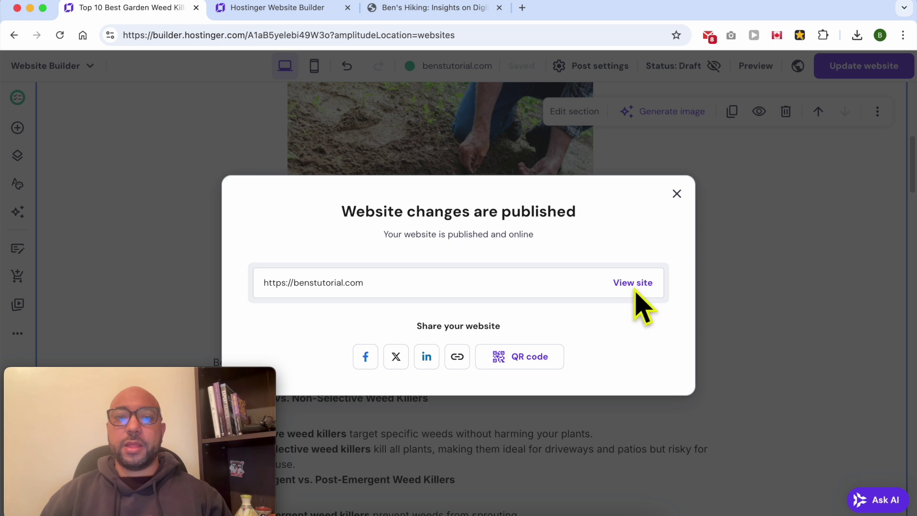
click(633, 283)
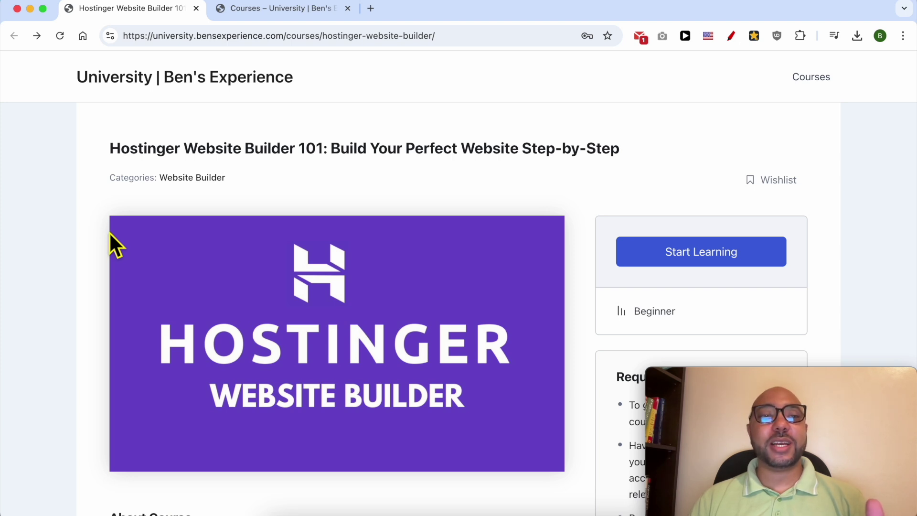
Highlight 'Hostinger Website Builder' in the title; expand Website Setup and Design and Content Creation lessons.
drag(245, 166, 304, 163)
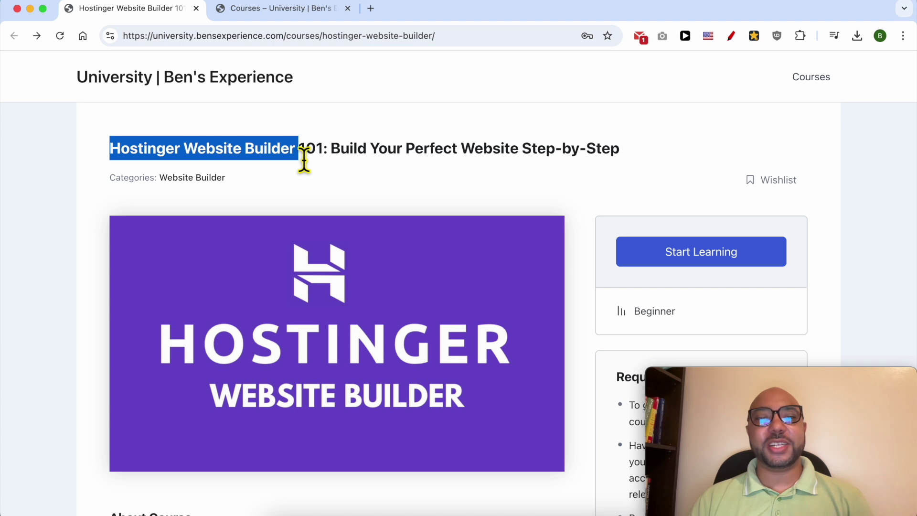
scroll(297, 172, down, 10)
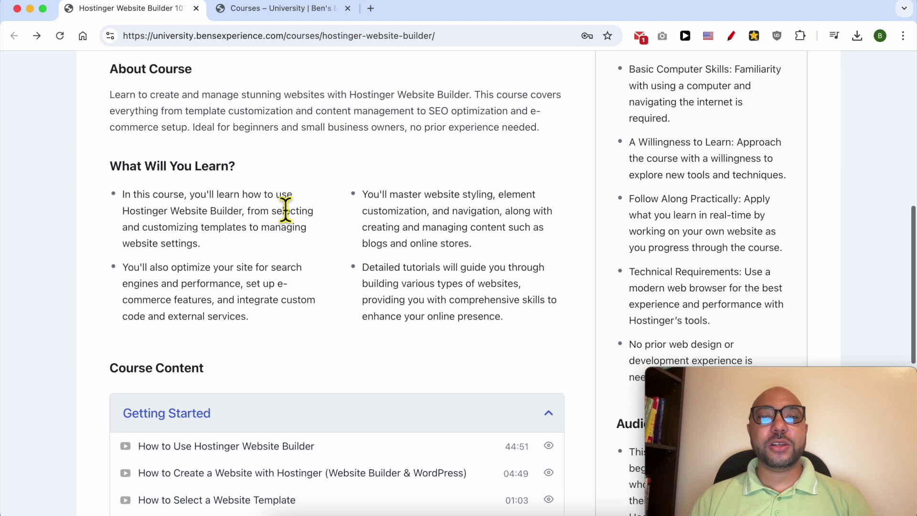
scroll(268, 282, down, 5)
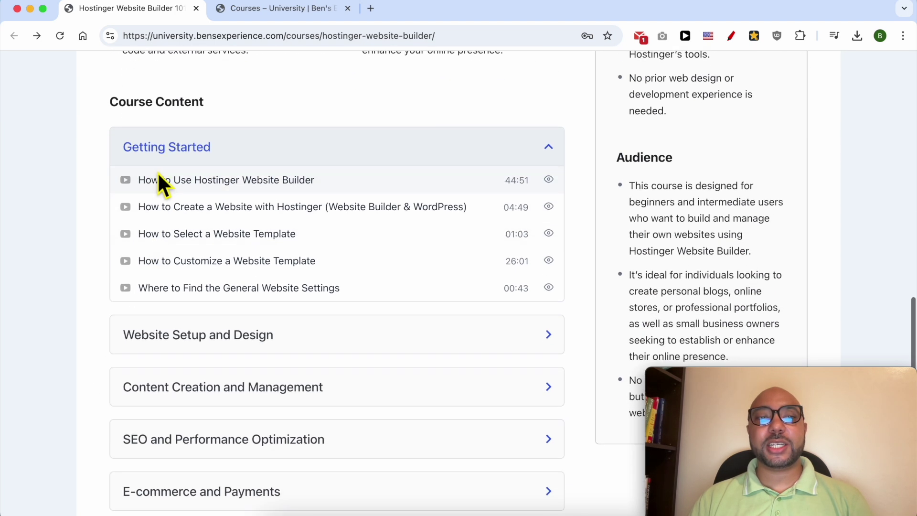
scroll(182, 268, down, 3)
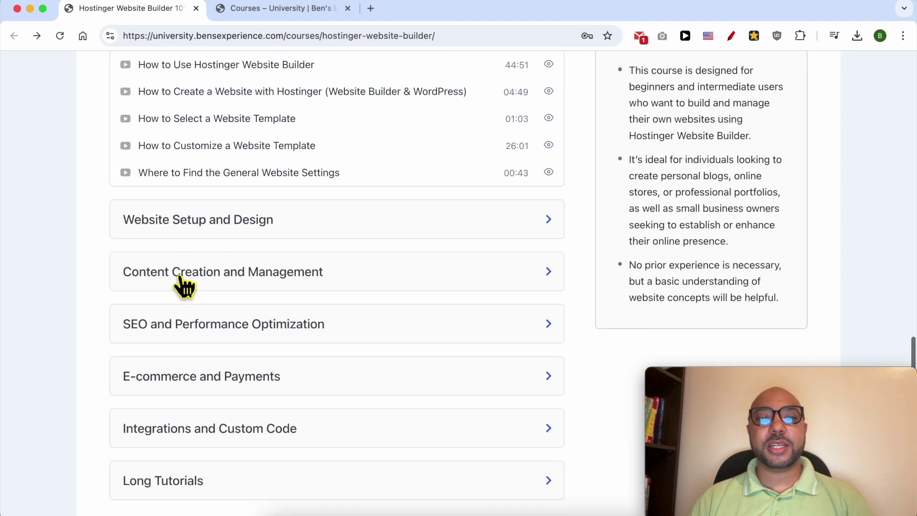
click(195, 210)
scroll(197, 237, down, 6)
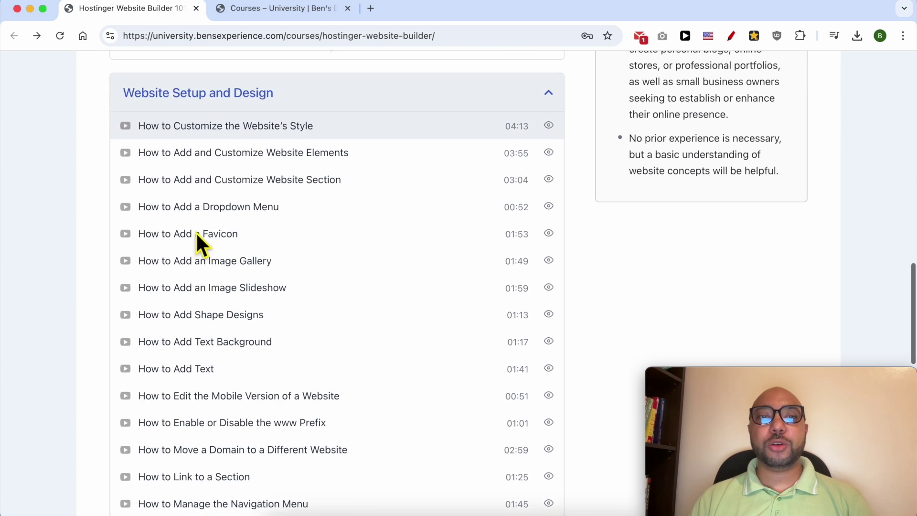
scroll(197, 237, down, 12)
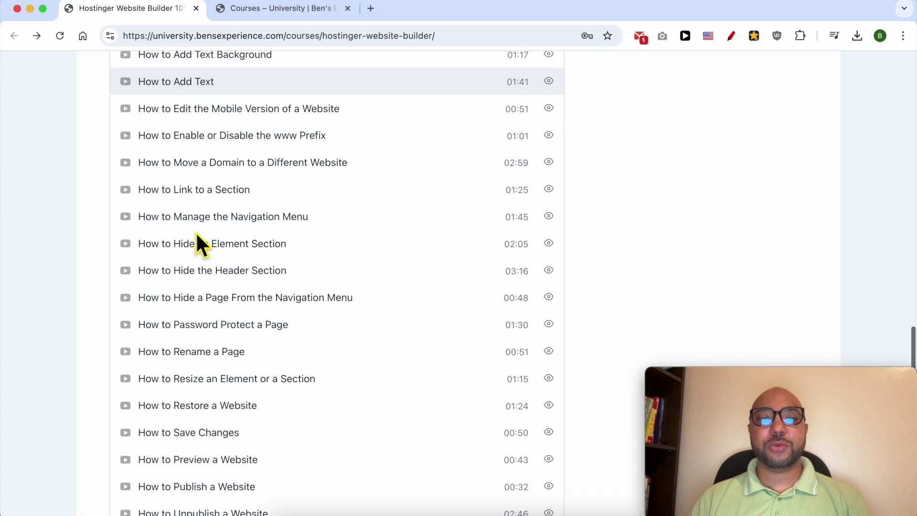
click(220, 213)
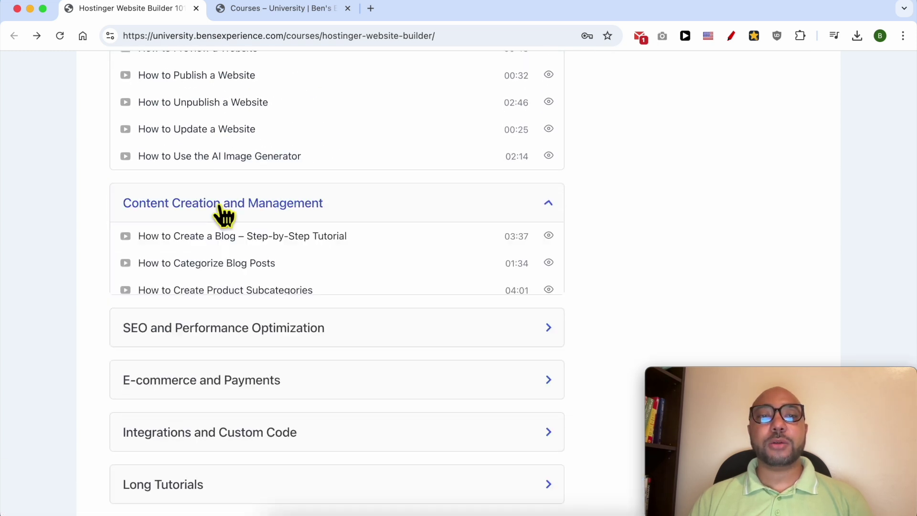
Expand the SEO, E-commerce, Integrations and Custom Code, and Long Tutorials lesson sections.
scroll(220, 212, down, 3)
scroll(220, 213, down, 6)
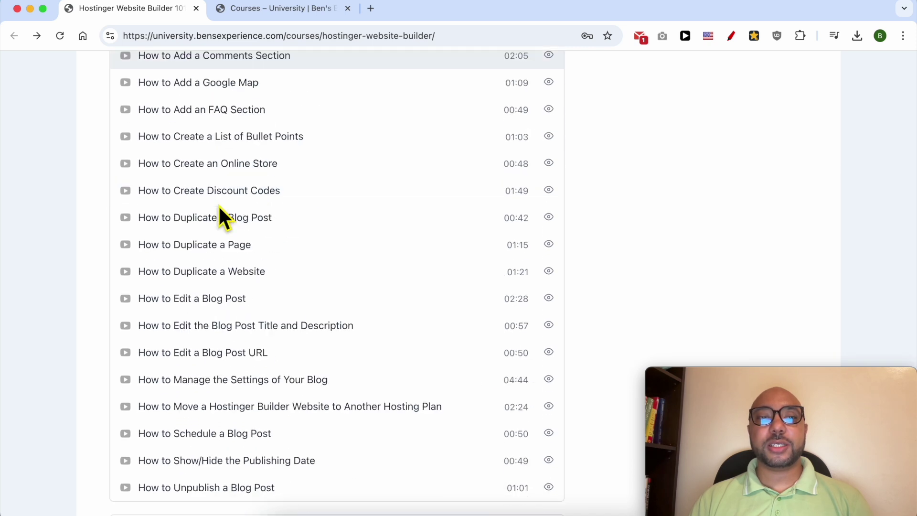
click(221, 262)
scroll(222, 265, down, 3)
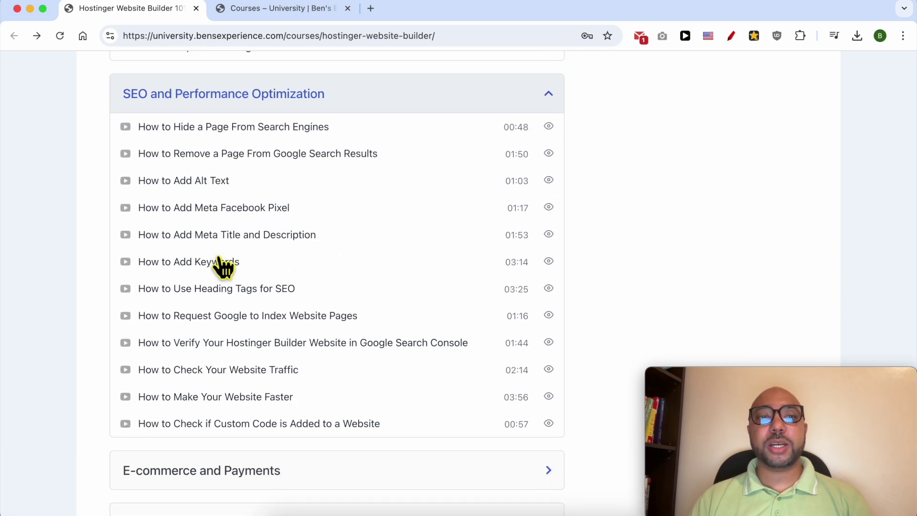
scroll(221, 266, down, 3)
click(214, 340)
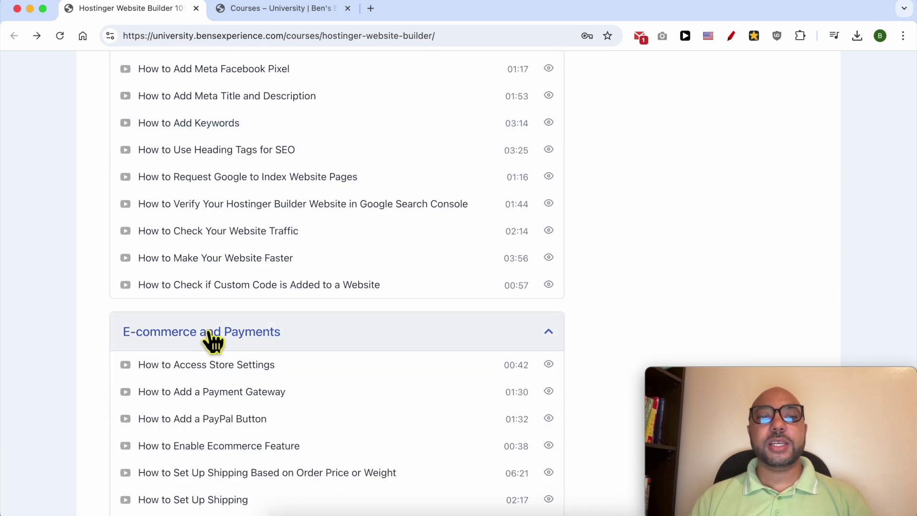
scroll(251, 322, down, 6)
scroll(251, 306, down, 4)
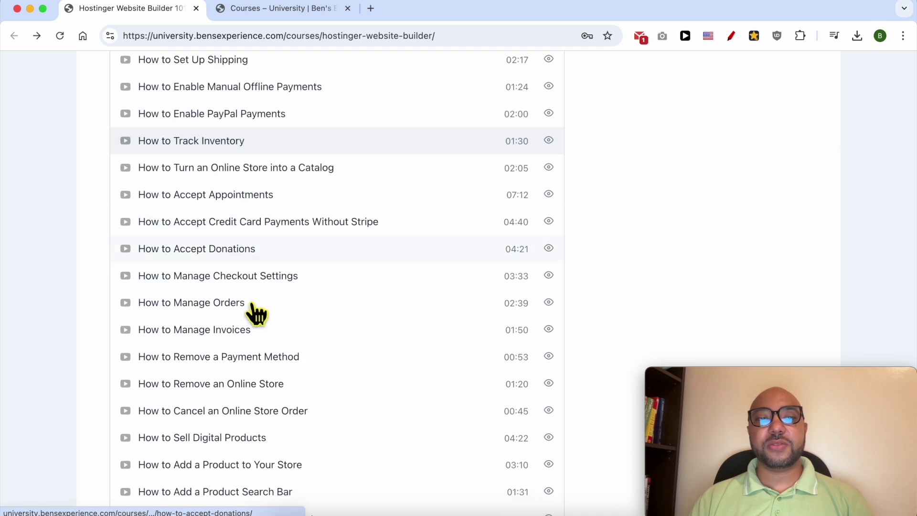
scroll(251, 307, down, 4)
scroll(249, 335, down, 2)
click(240, 356)
scroll(241, 348, down, 4)
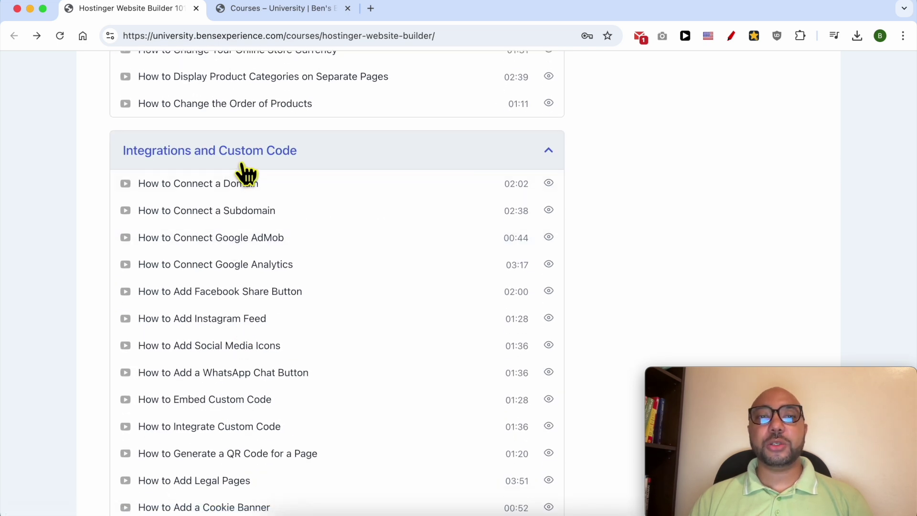
scroll(243, 173, down, 6)
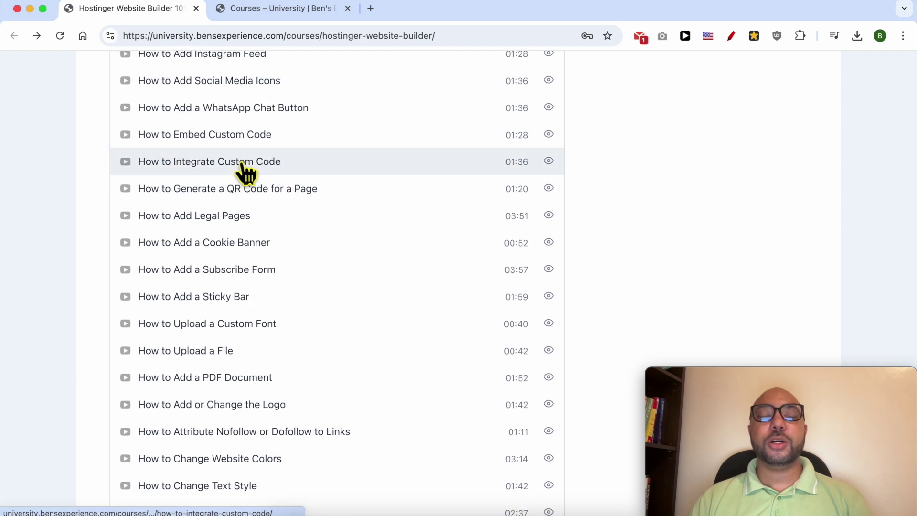
scroll(245, 174, down, 6)
click(195, 410)
scroll(239, 344, down, 4)
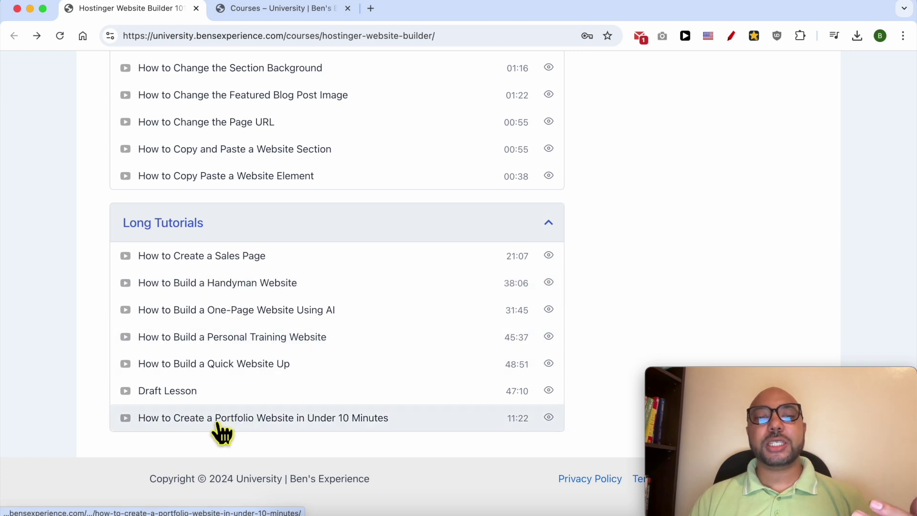
click(295, 429)
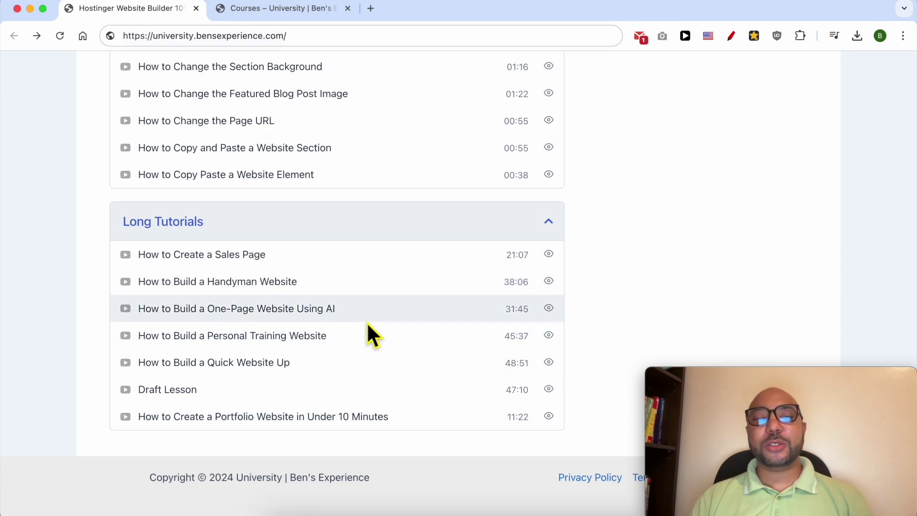
Switch to the University courses overview and highlight the site's web address.
scroll(366, 322, up, 20)
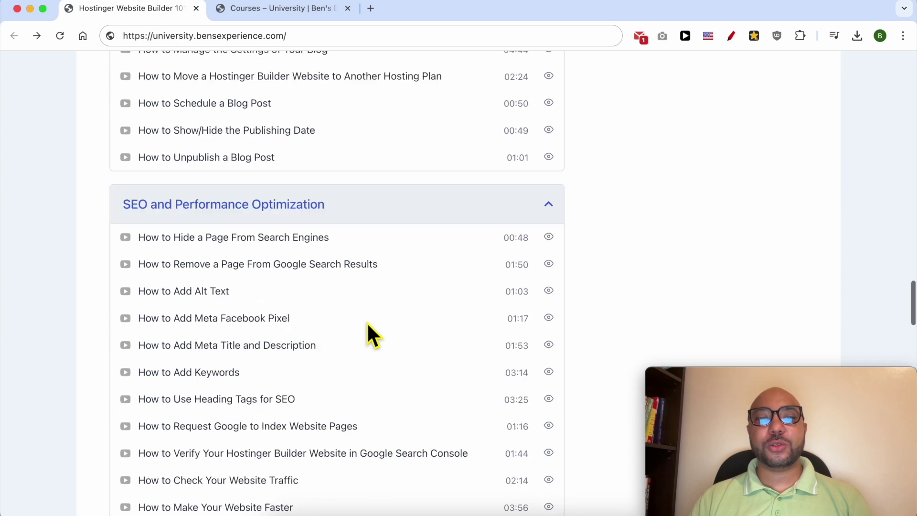
click(286, 9)
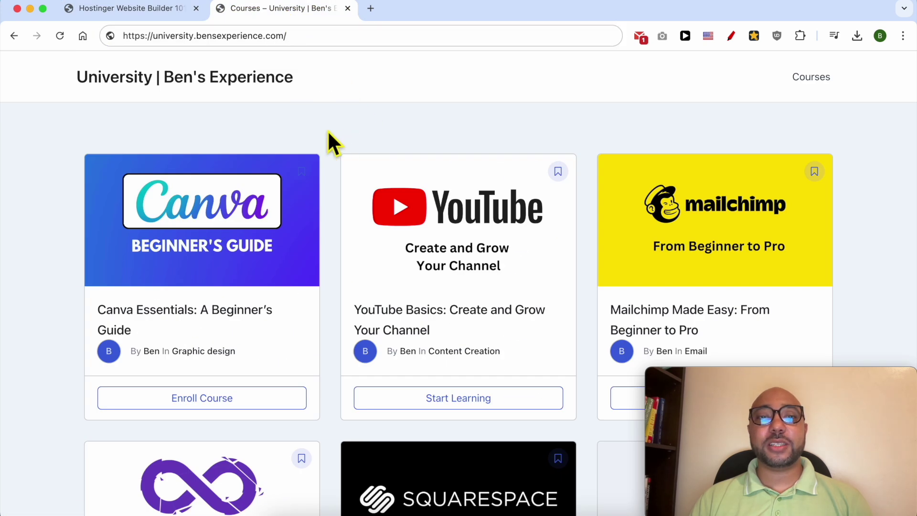
scroll(329, 133, down, 15)
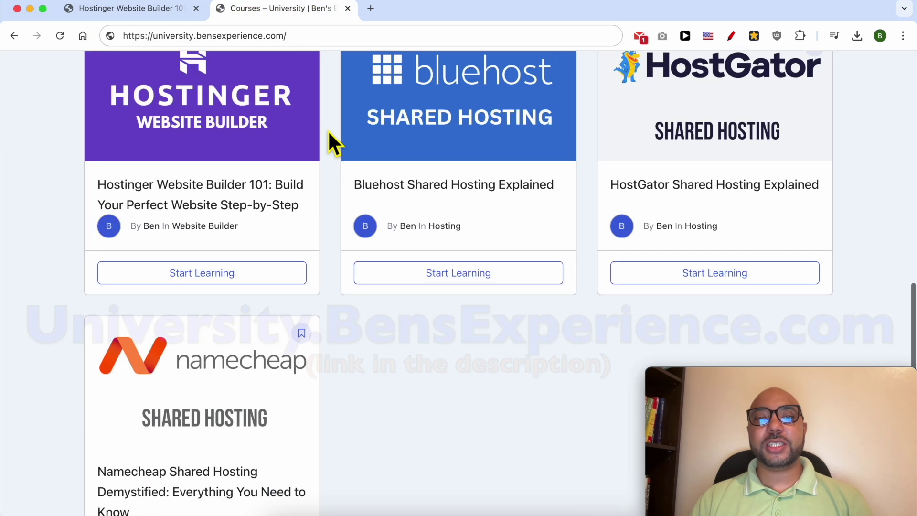
scroll(328, 130, down, 5)
drag(153, 36, 306, 38)
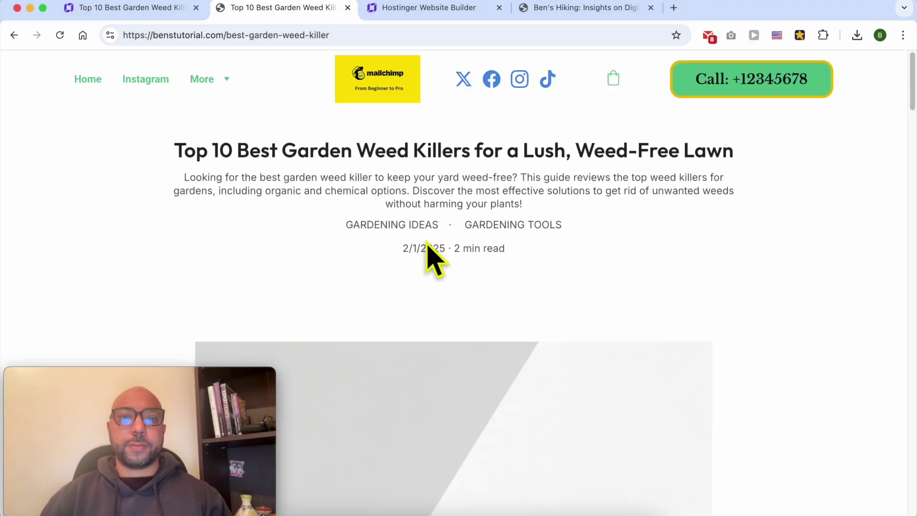
Scroll to the red Gardening Tool button and add Hand Soap to the shopping bag.
scroll(549, 176, down, 10)
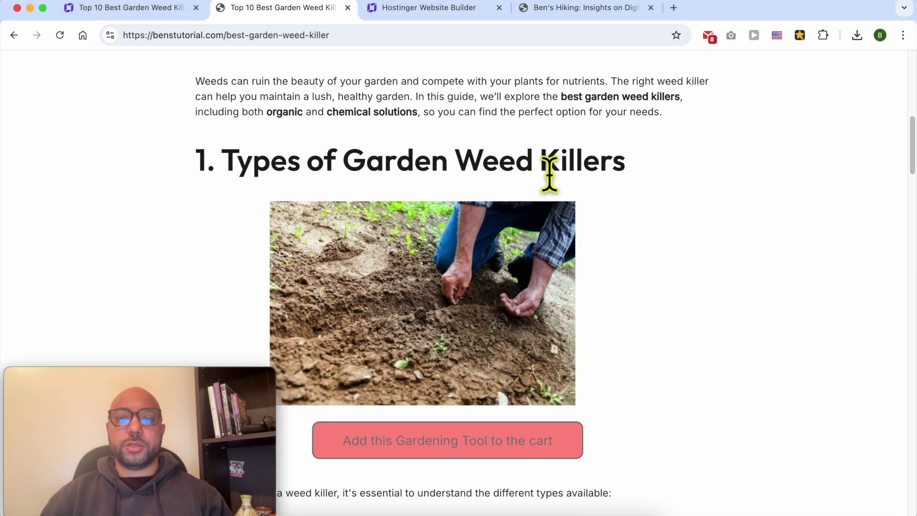
scroll(549, 176, down, 4)
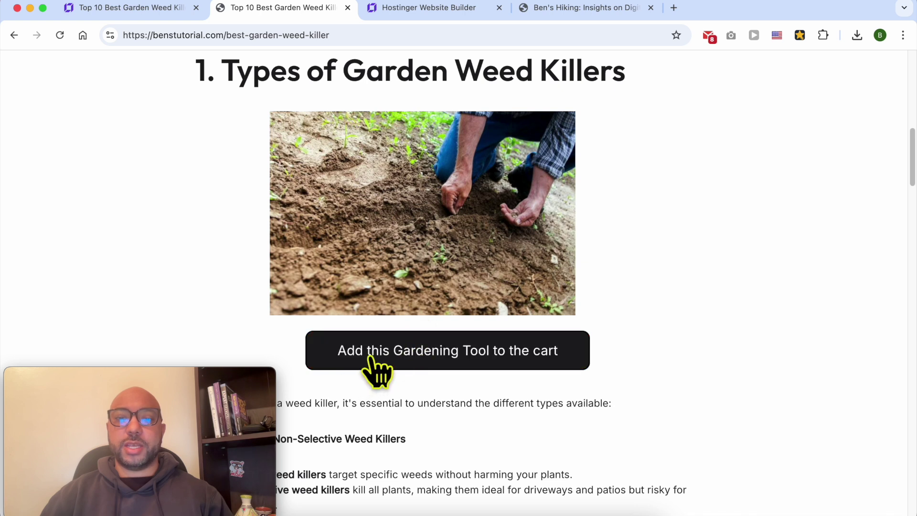
click(487, 356)
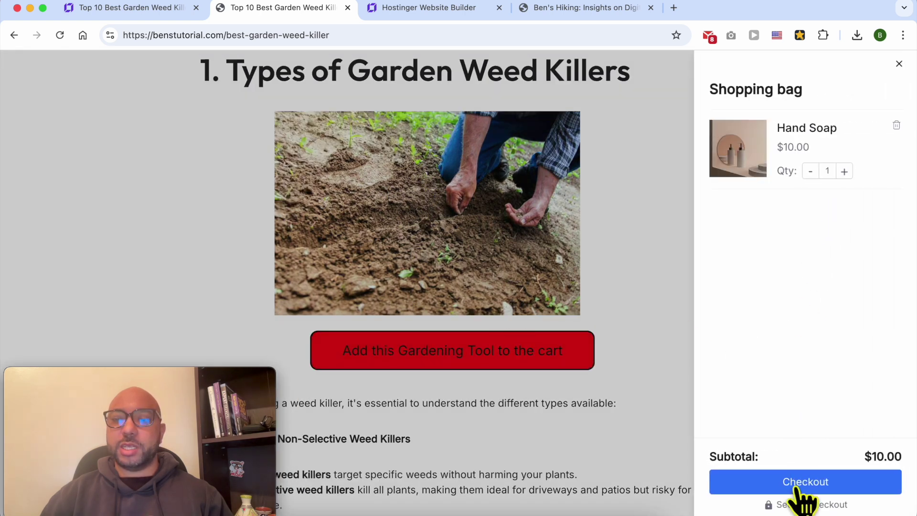